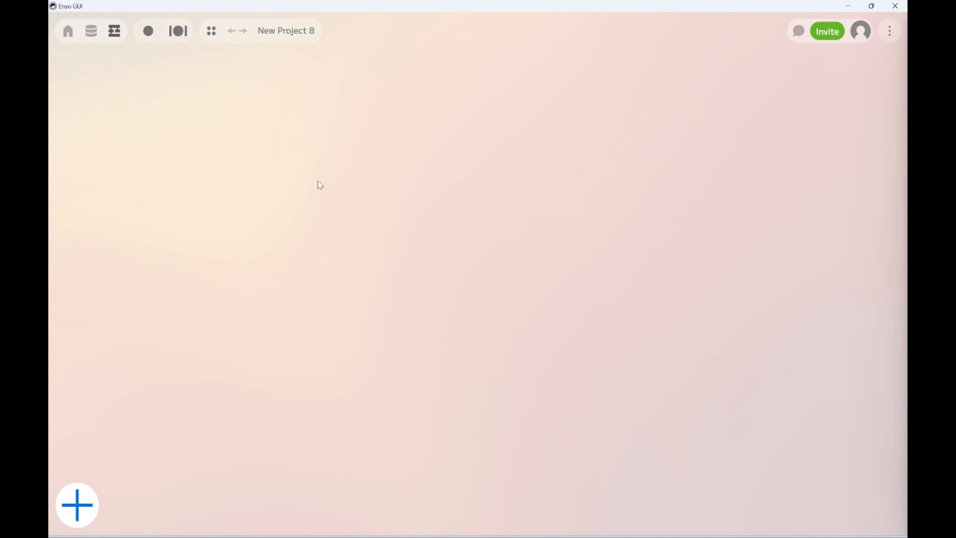
Add a Credentials.Username_And_Password component to the empty workflow.
key("Return")
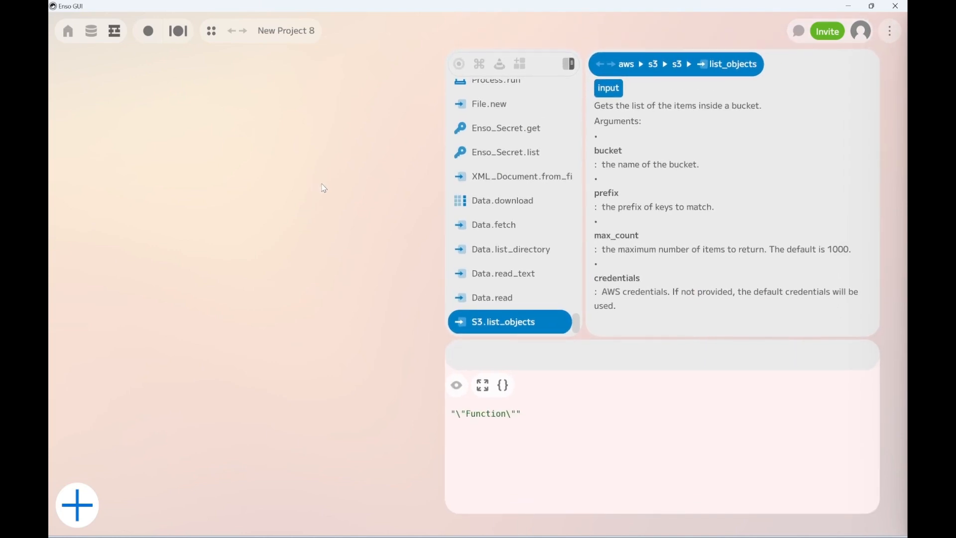
type("use")
key("Up")
key("Return")
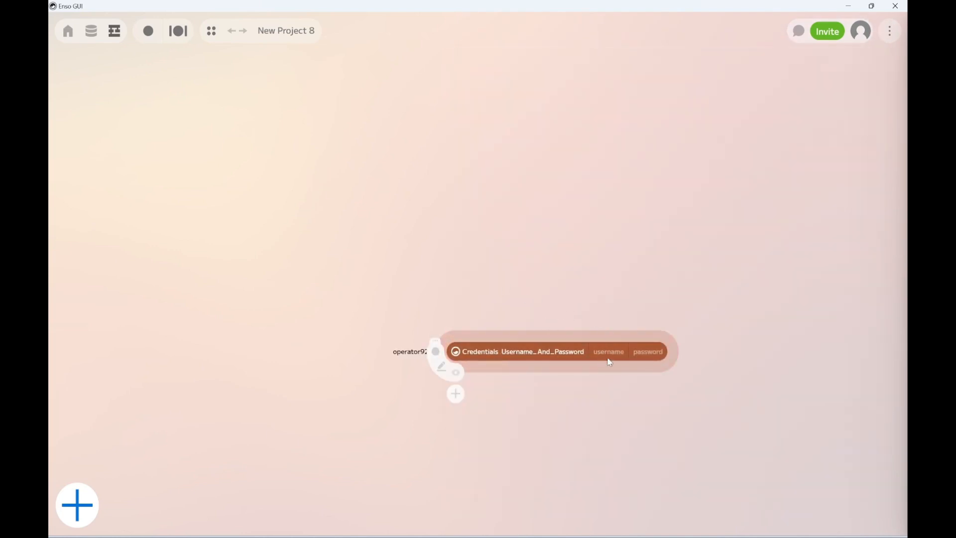
Set the credentials component's username to a text value containing the account username.
left_click(606, 358)
left_click(620, 374)
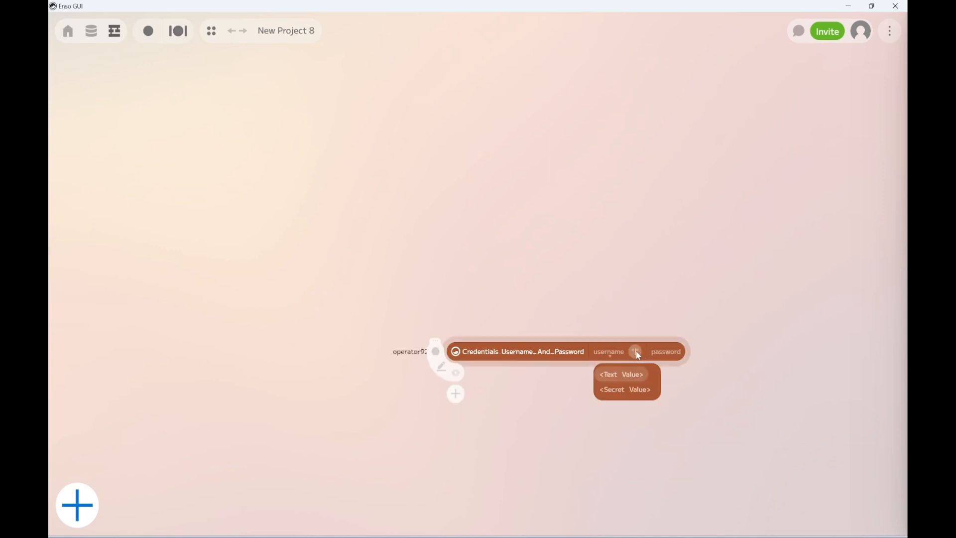
left_click(638, 352)
type("passandra")
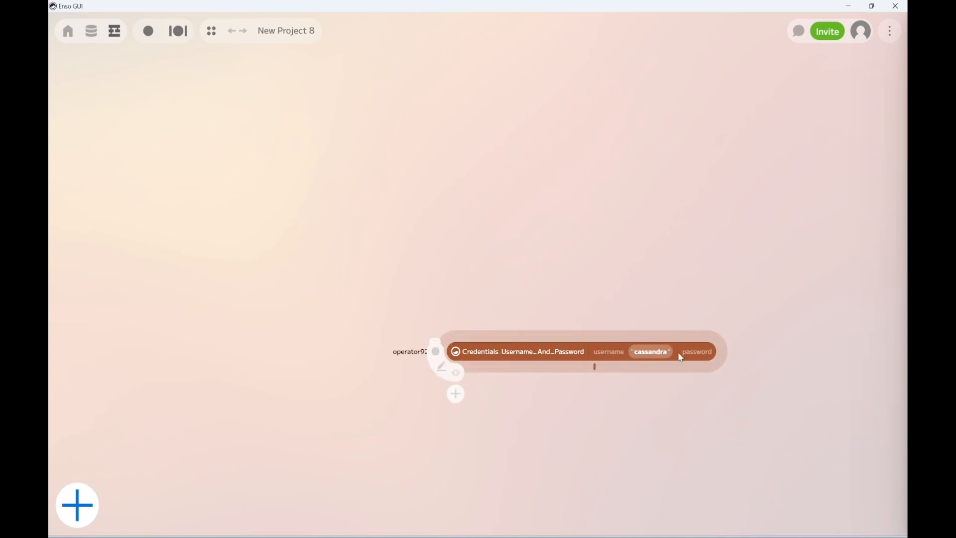
Set the credentials component's password to the stored secret snowflake-creds and move the component higher on the canvas.
left_click(696, 354)
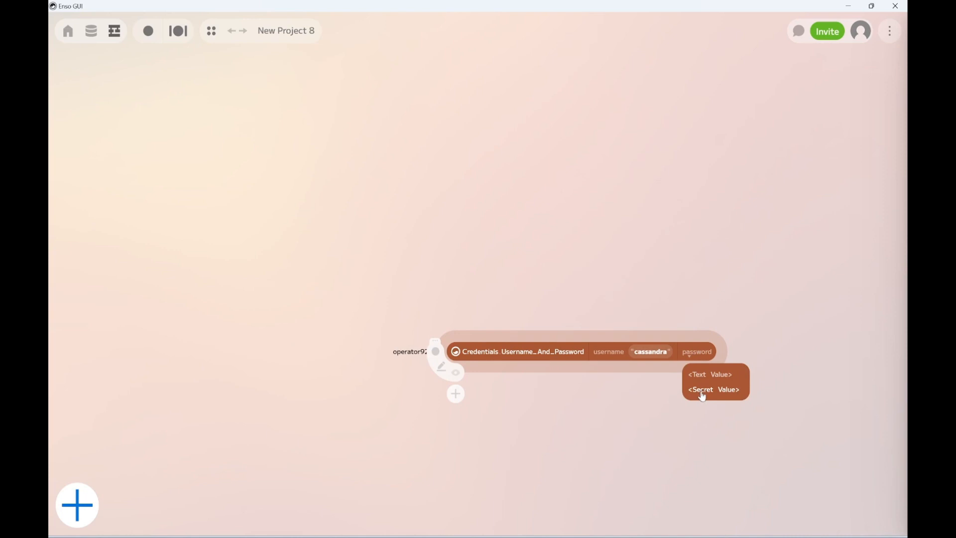
left_click(700, 391)
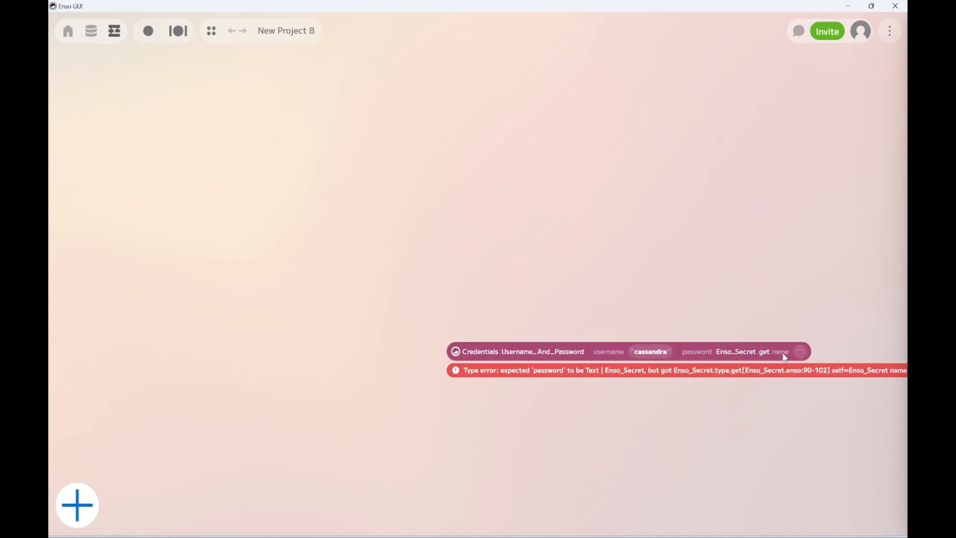
left_click(789, 355)
left_click(793, 378)
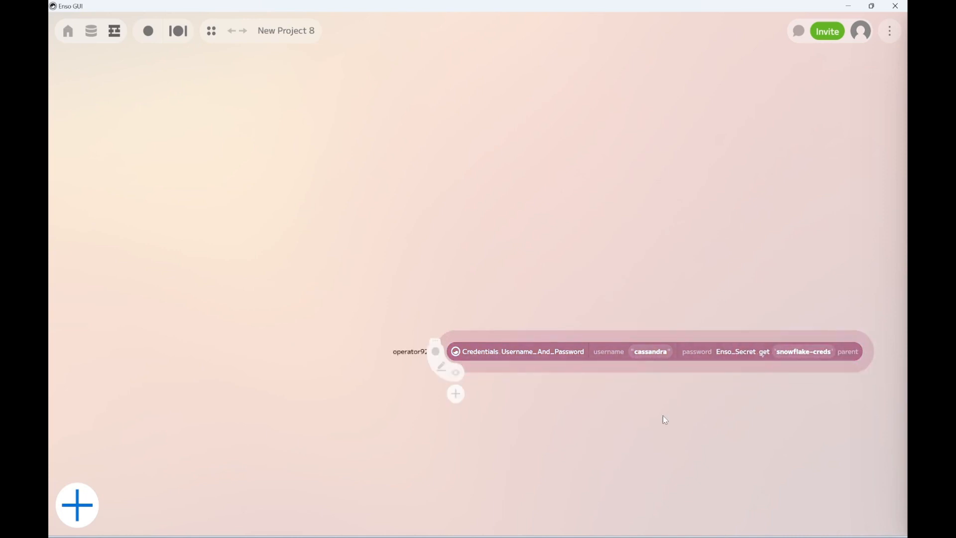
left_click_drag(647, 415, 589, 247)
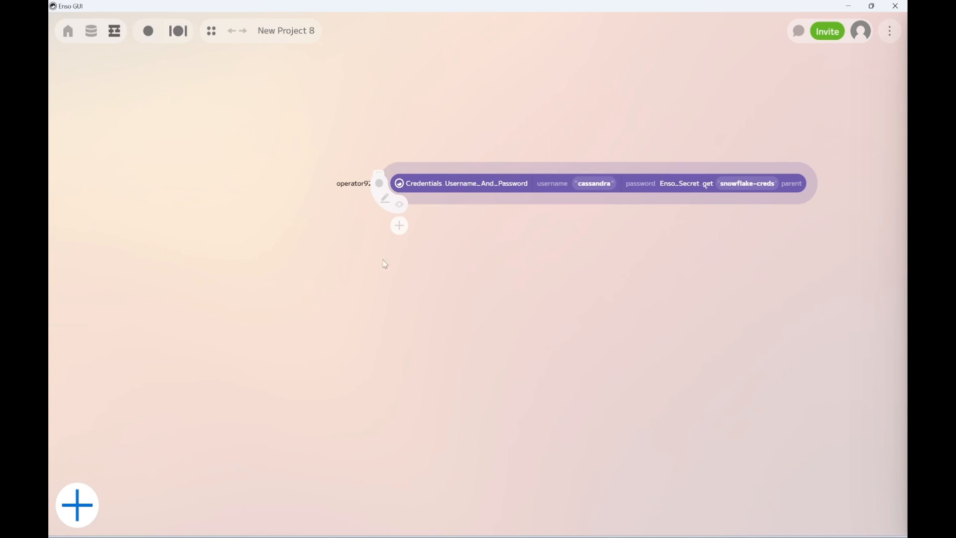
Add a separate Database.connect component, place it below the credentials component and set its details to Snowflake.
left_click(289, 266)
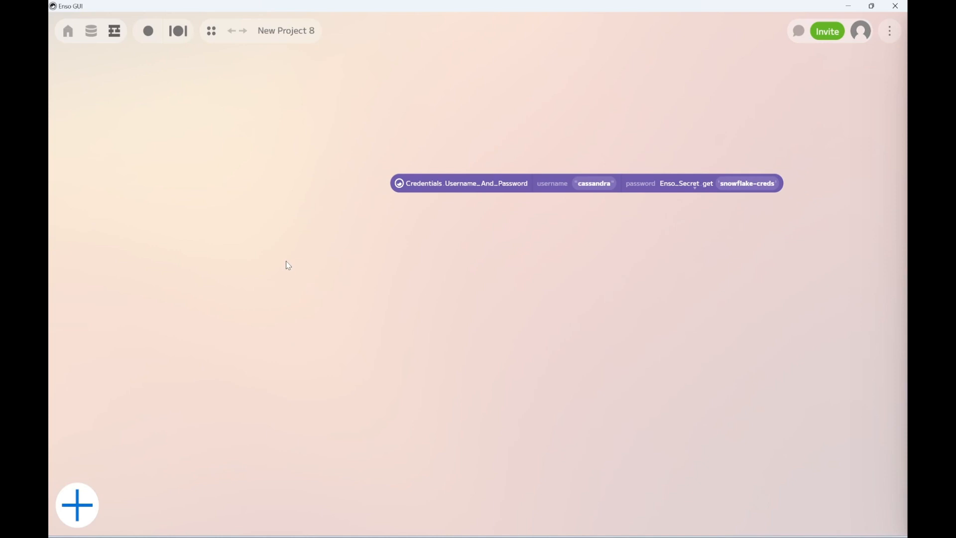
key("Return")
type("connec")
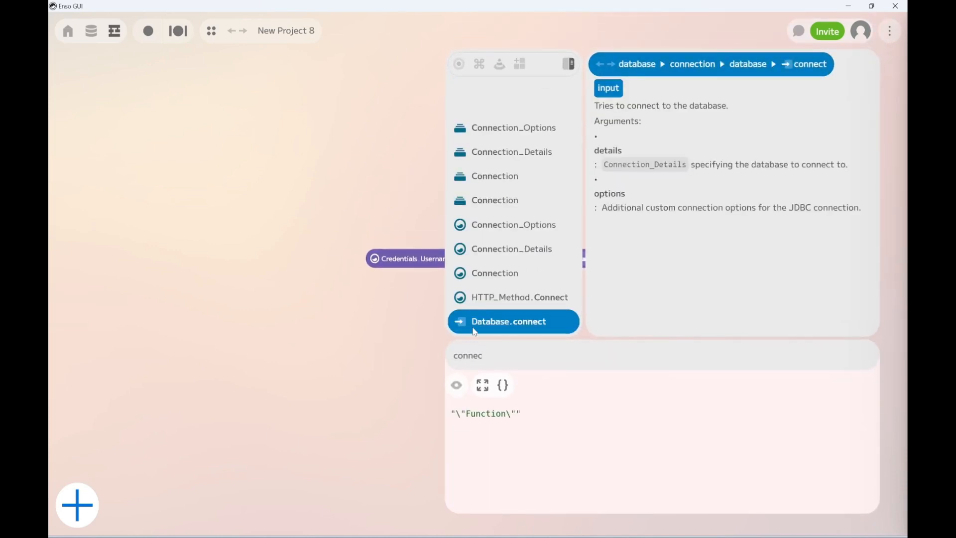
key("Return")
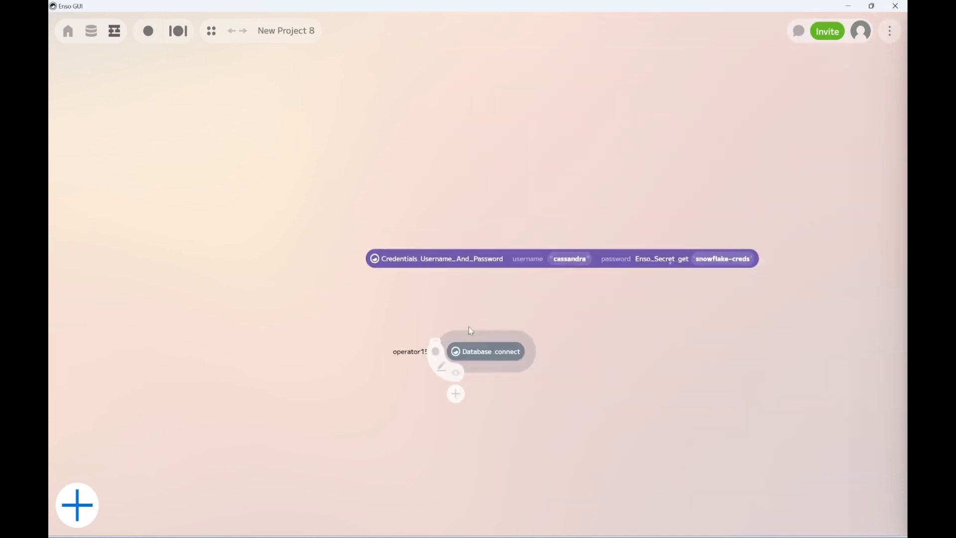
left_click_drag(473, 339, 286, 311)
left_click(354, 323)
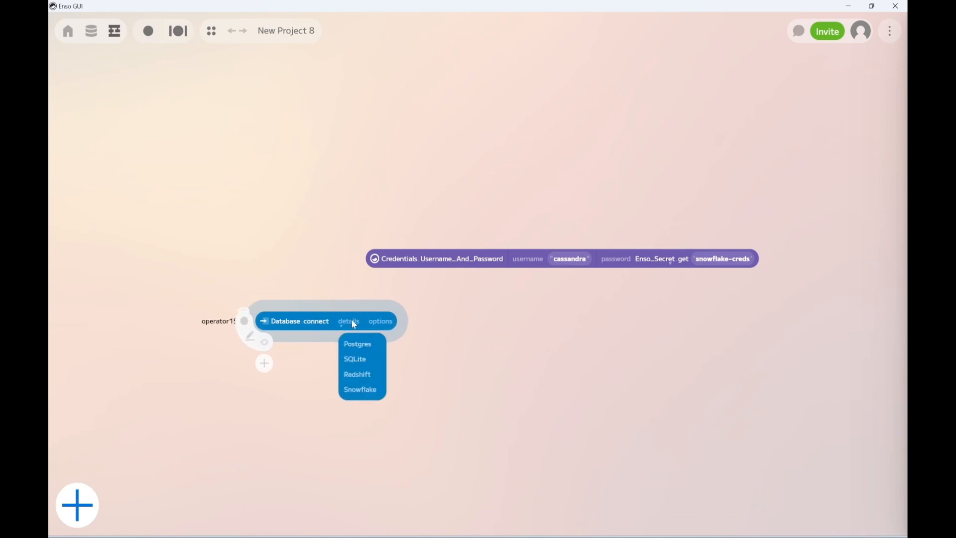
left_click(361, 391)
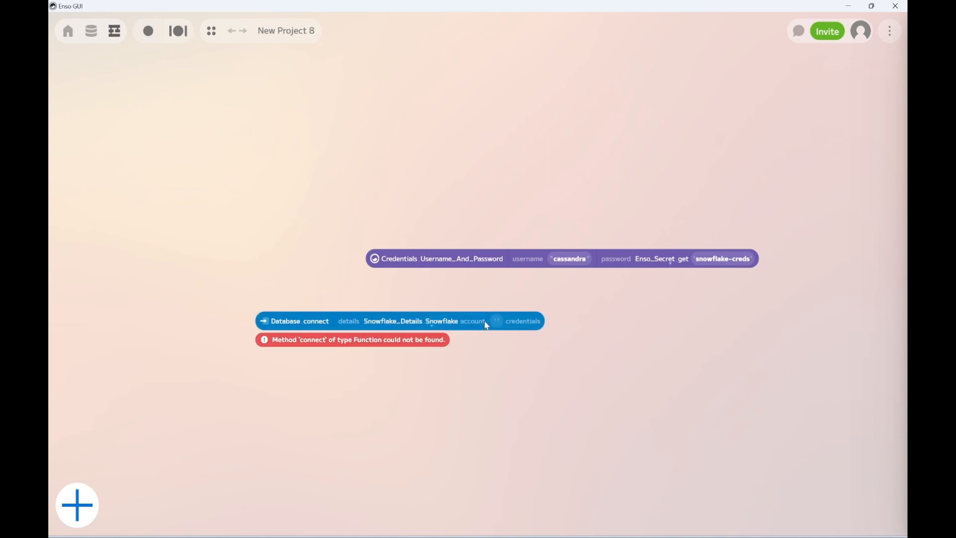
Paste the Snowflake account identifier into the connect component and link the credentials component to its credentials argument.
left_click(499, 323)
type("kghazm-fr18552")
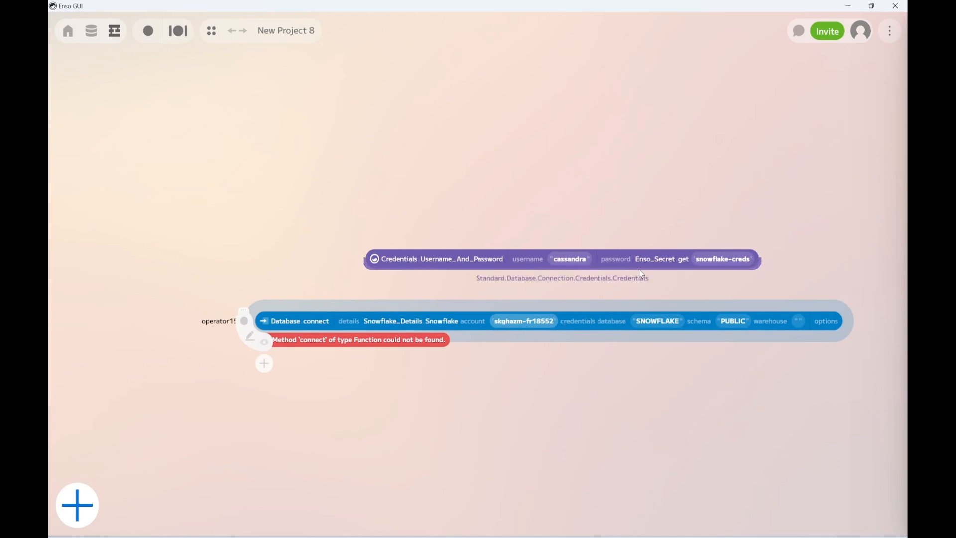
key("Return")
left_click_drag(643, 274, 555, 322)
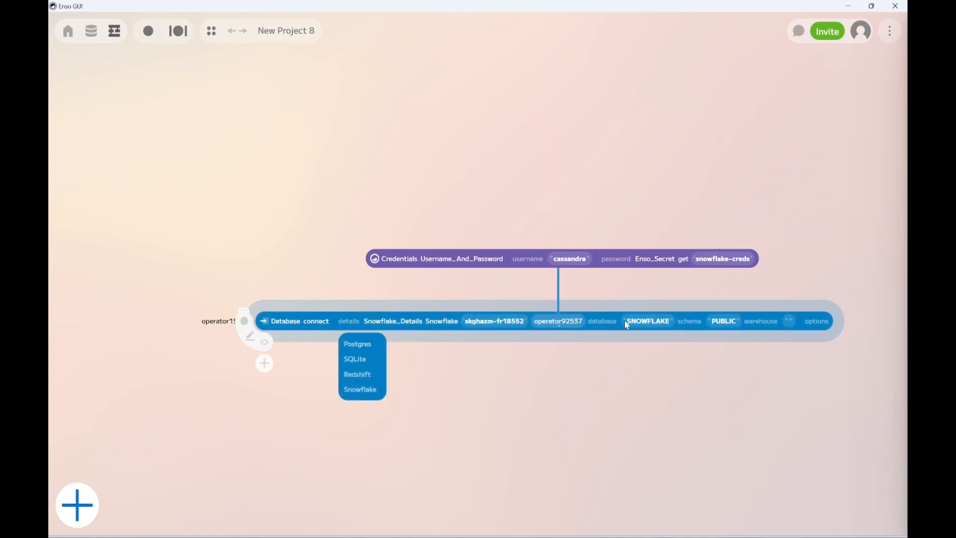
Clear the default database and schema values in the Snowflake connection details.
left_click(650, 323)
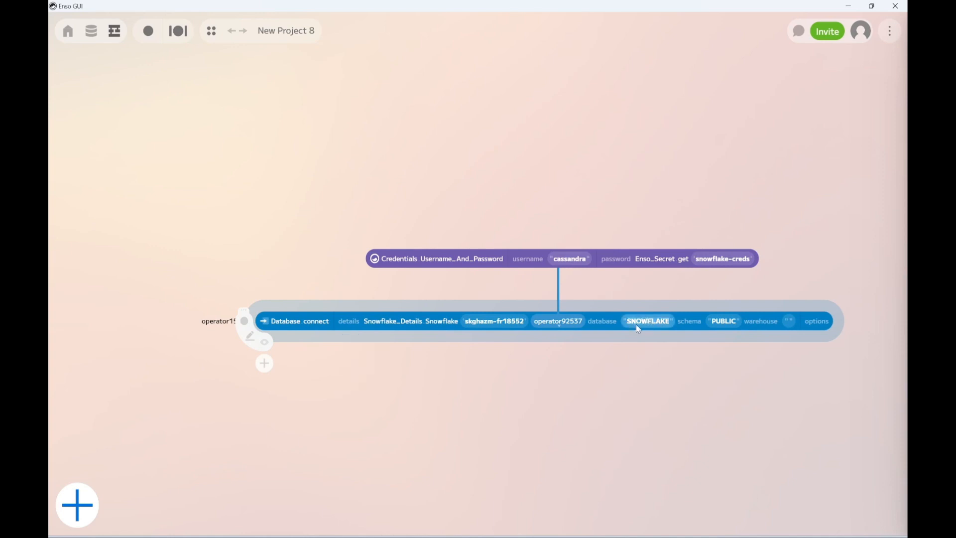
key("BackSpace")
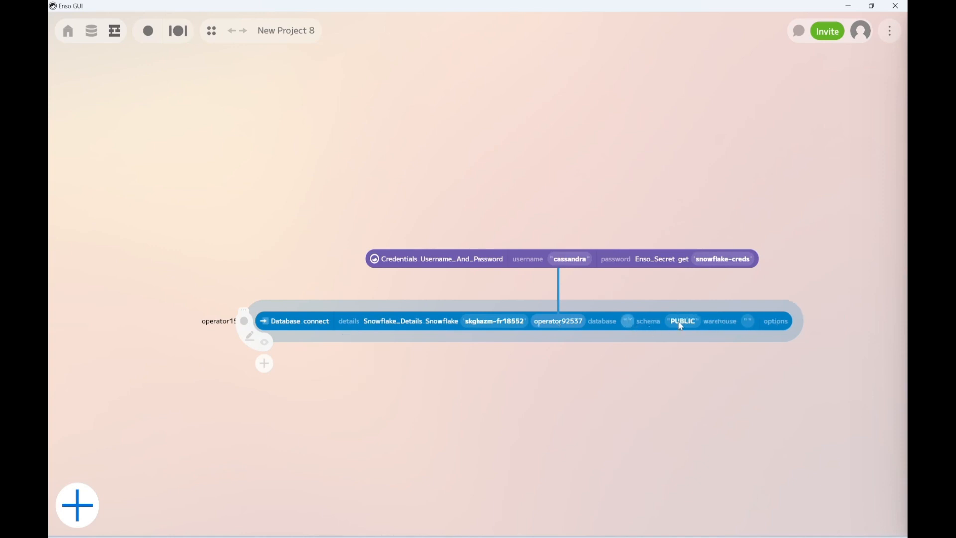
left_click(651, 329)
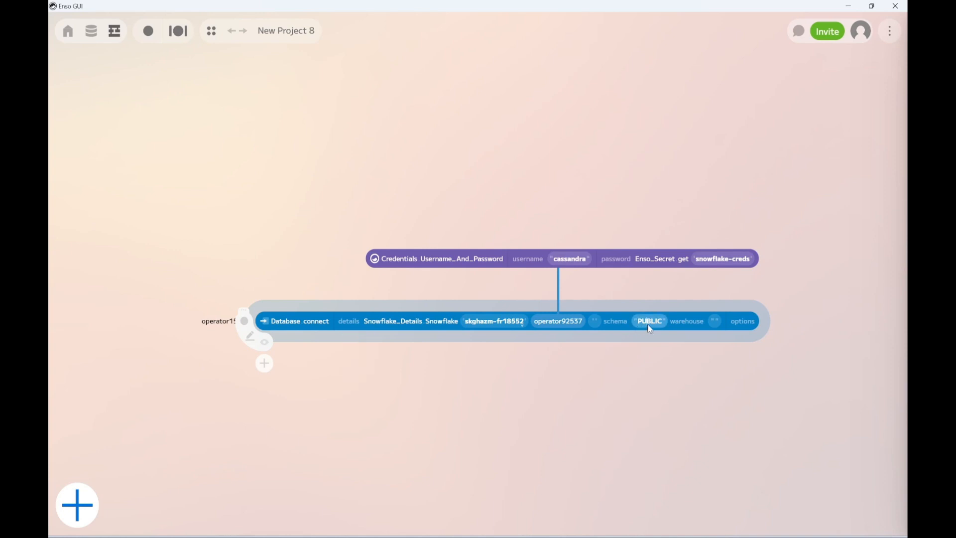
key("BackSpace")
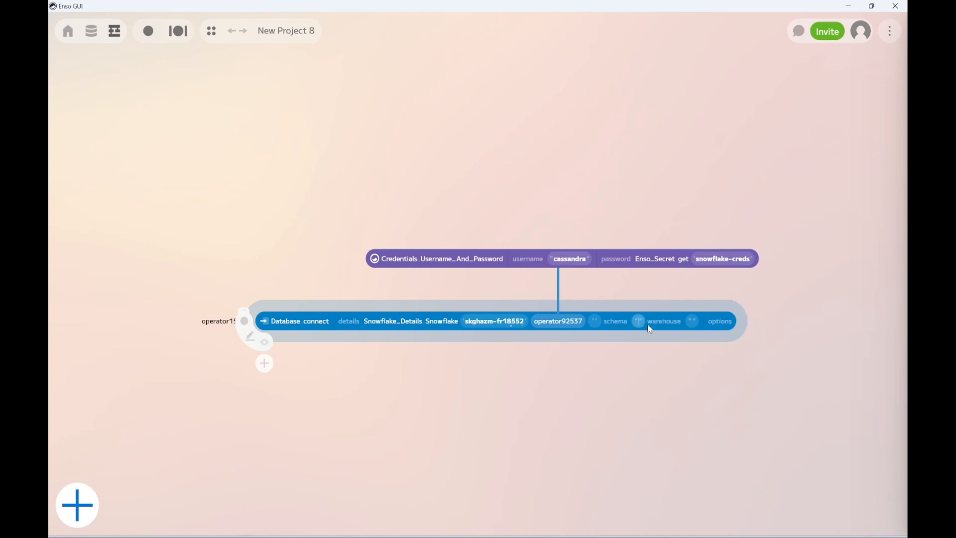
Add a set_database component after the connection and set its database to TASTY_BYTES_SAMPLE_DATA.
left_click(282, 330)
left_click(264, 363)
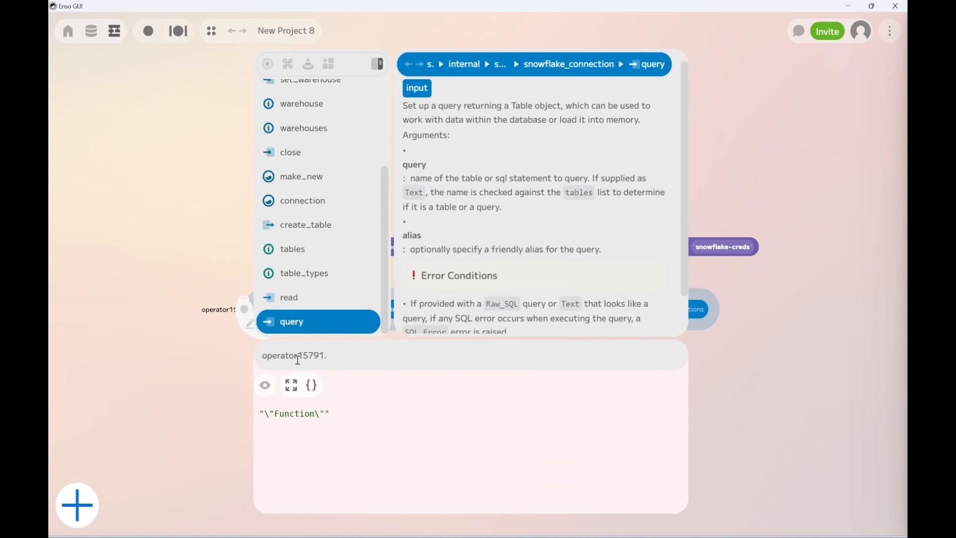
type("set_da")
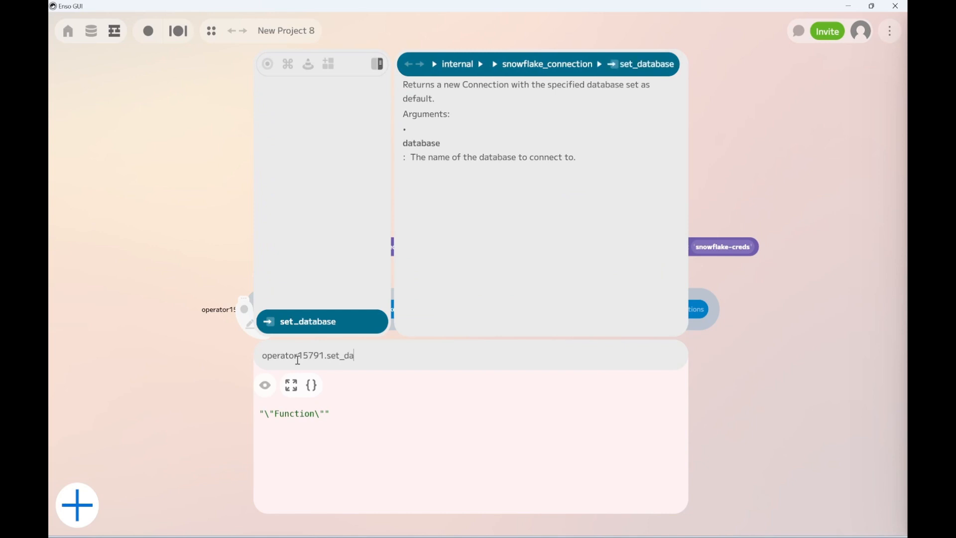
left_click(319, 323)
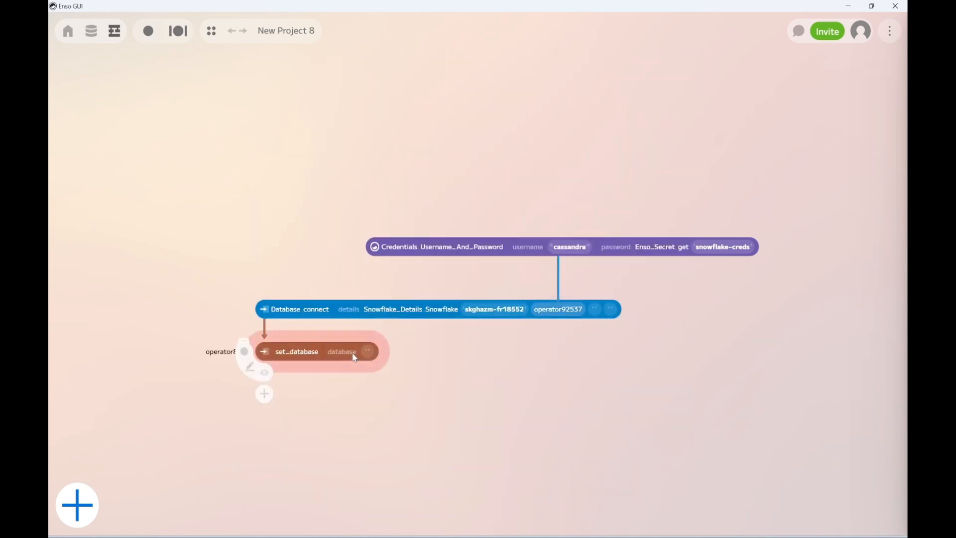
left_click(346, 353)
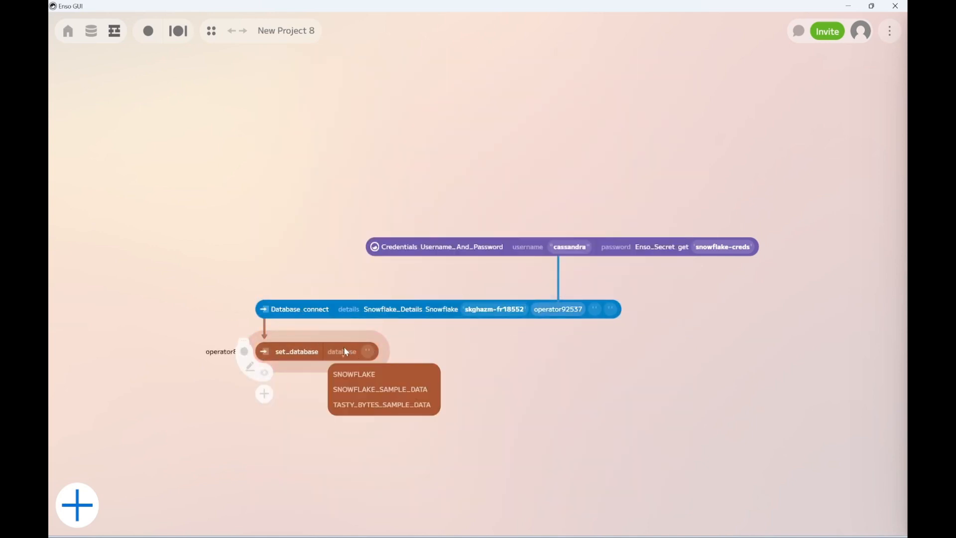
left_click(363, 406)
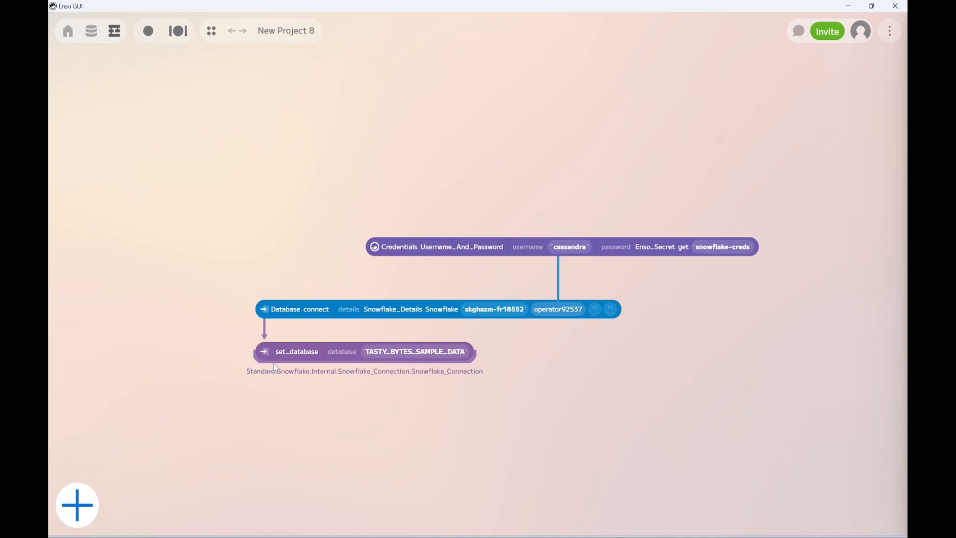
Add a query component fed by the set_database component.
left_click_drag(275, 367, 275, 416)
type("qu")
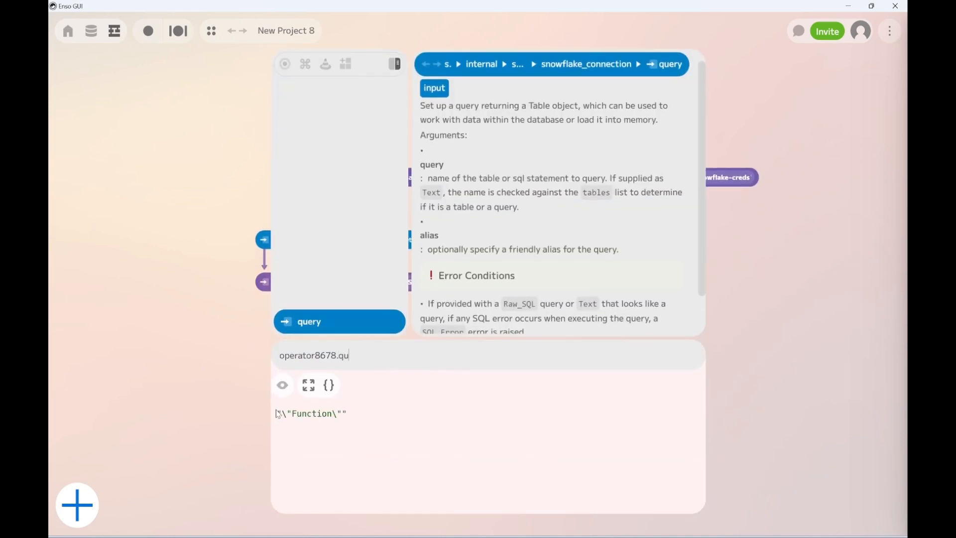
key("Return")
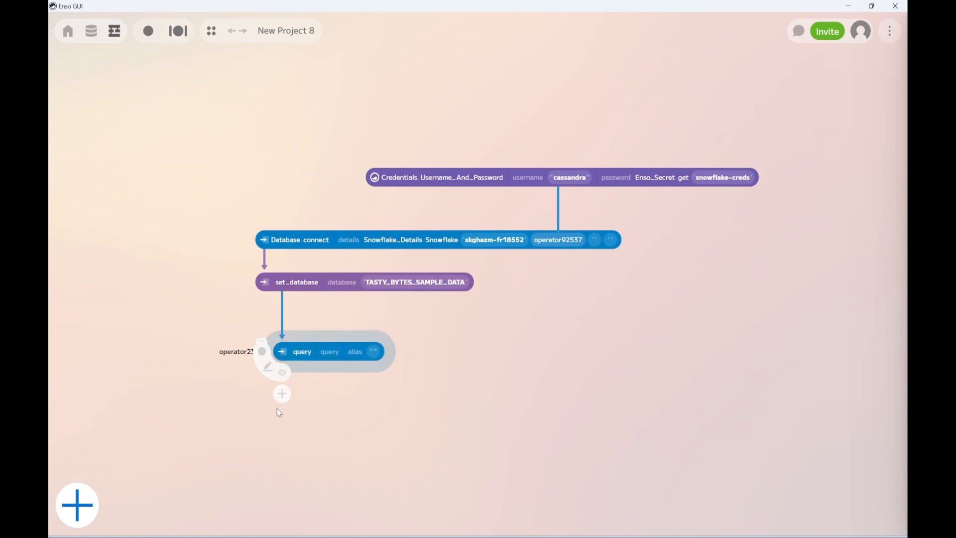
Edit the query component's expression so that it queries the table 'NEWRETAILDATA'.
double_click(302, 357)
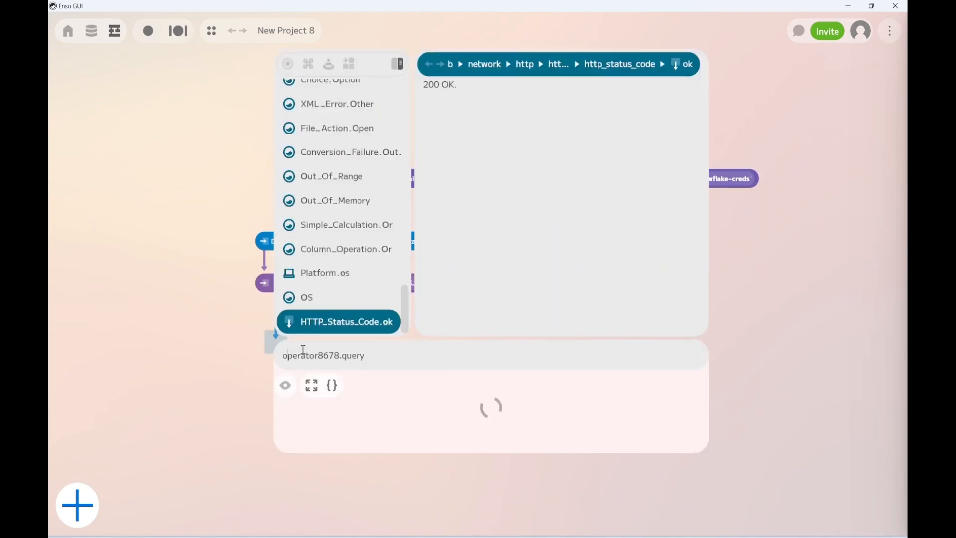
type("'NEW")
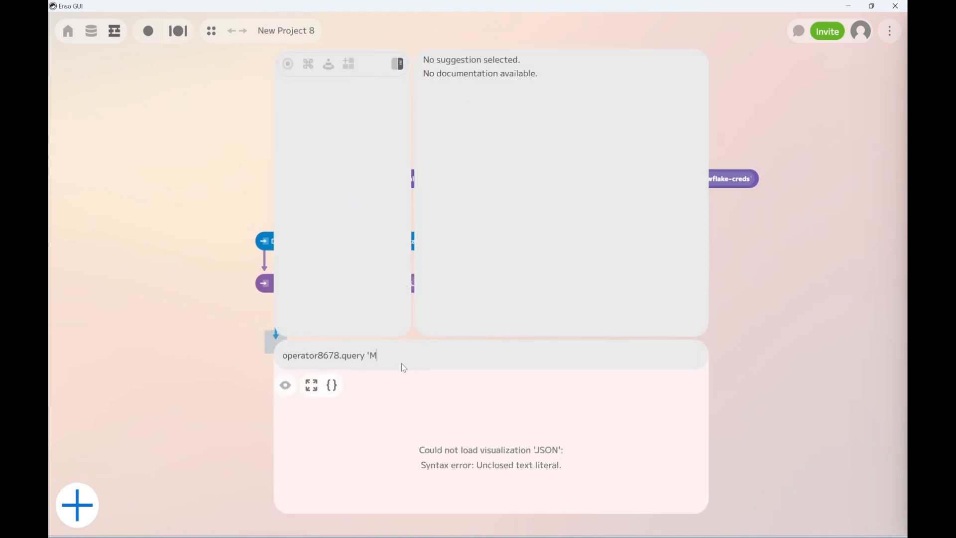
type("RETAILDATA'")
left_click(193, 429)
Visualize the NEWRETAILDATA query output as a table, expand it to full screen and examine its quantity and price columns.
left_click(291, 365)
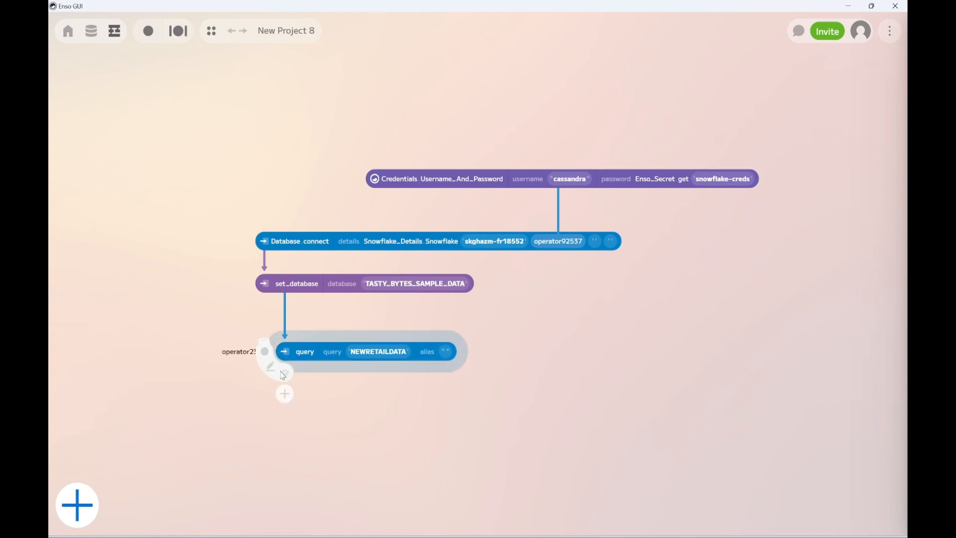
left_click(285, 374)
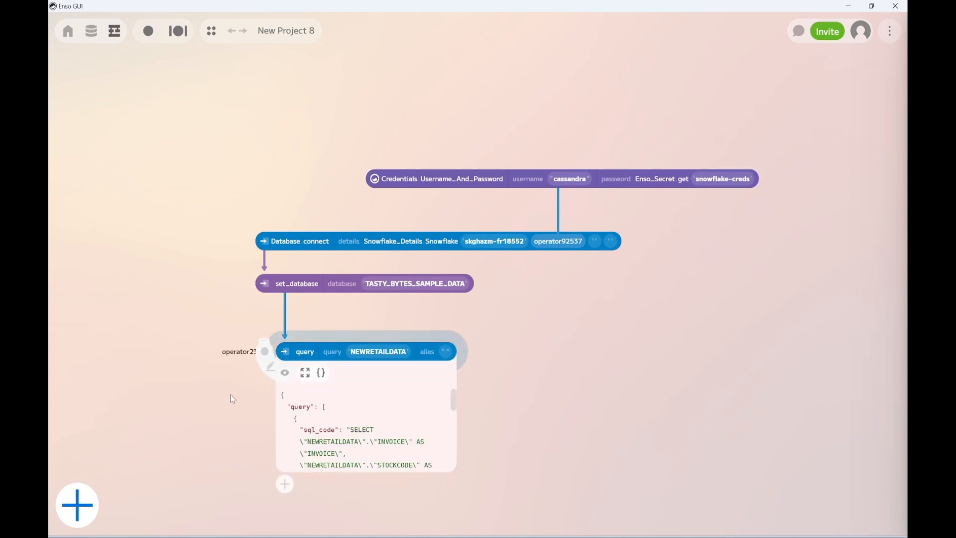
left_click(321, 372)
left_click(338, 422)
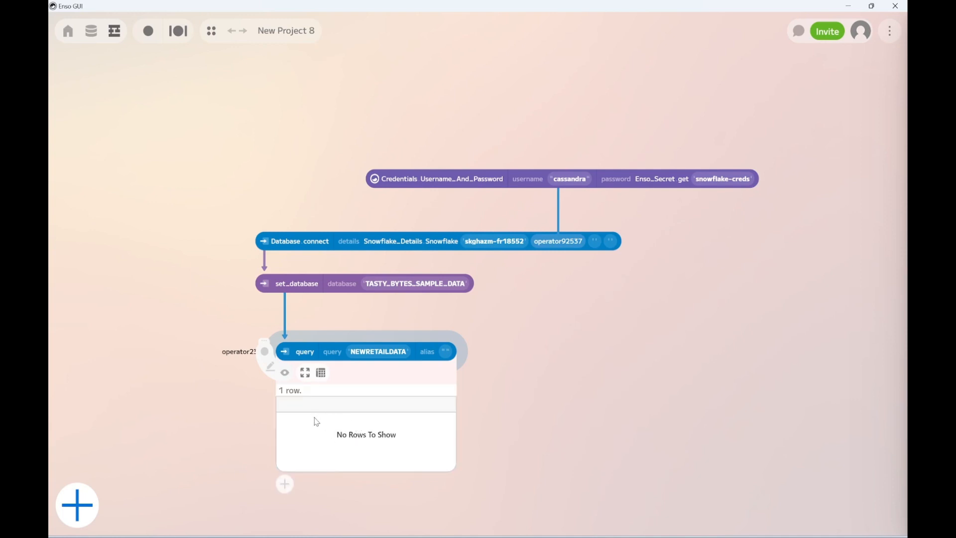
left_click(305, 373)
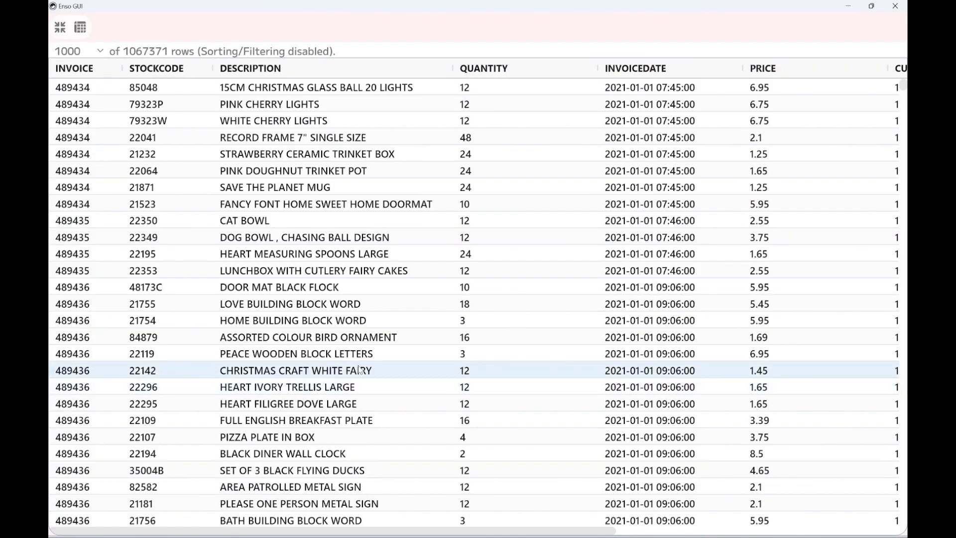
left_click(573, 370)
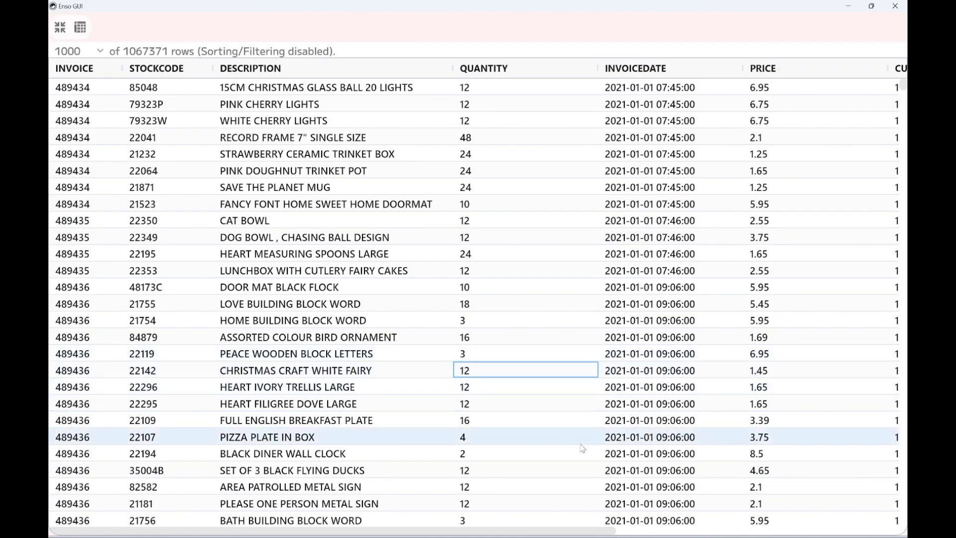
left_click_drag(529, 532, 361, 452)
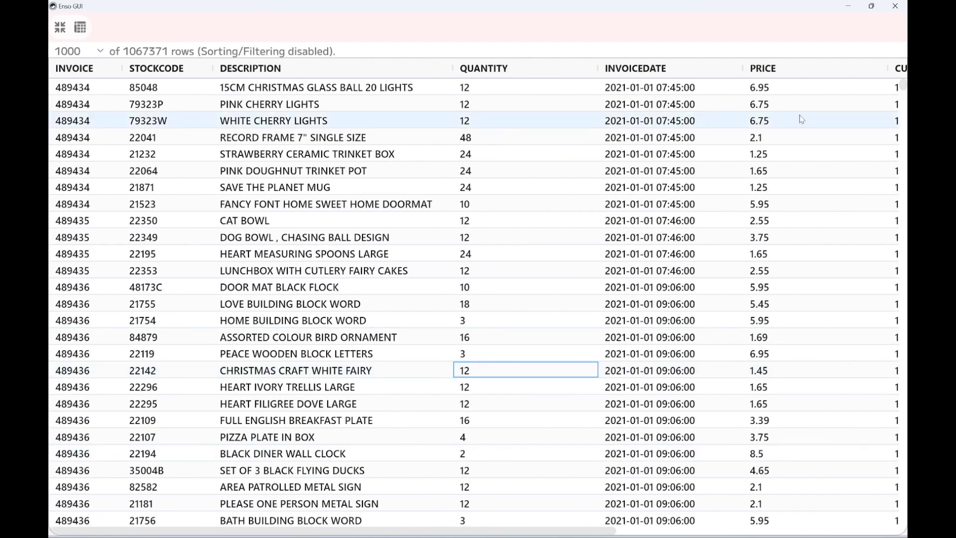
left_click(767, 107)
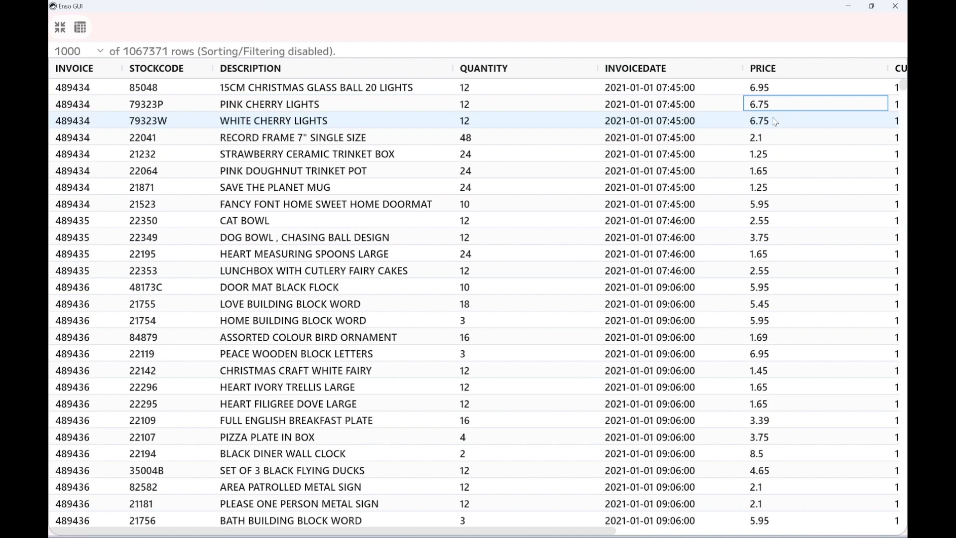
Exit the full-screen table view and add a filter component fed by the NEWRETAILDATA query.
left_click(56, 30)
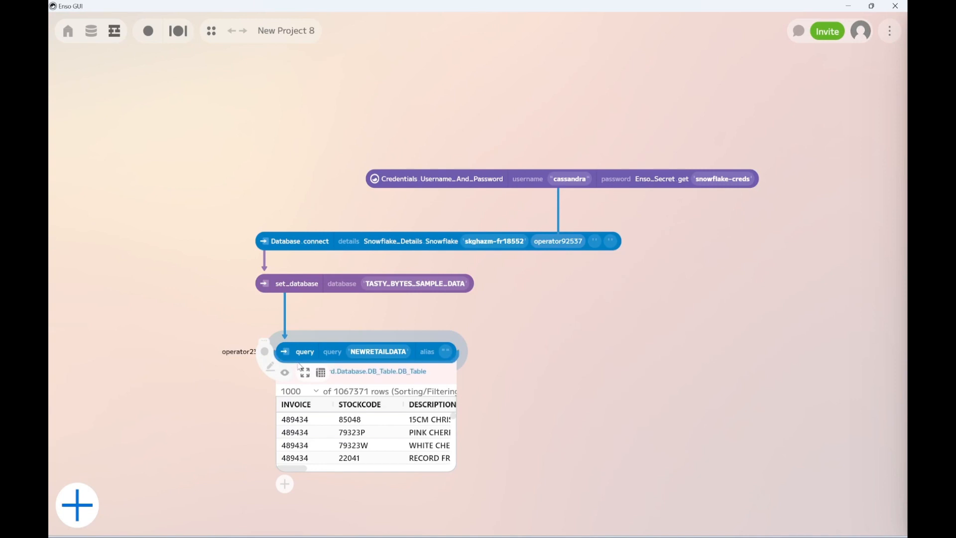
left_click_drag(300, 366, 299, 501)
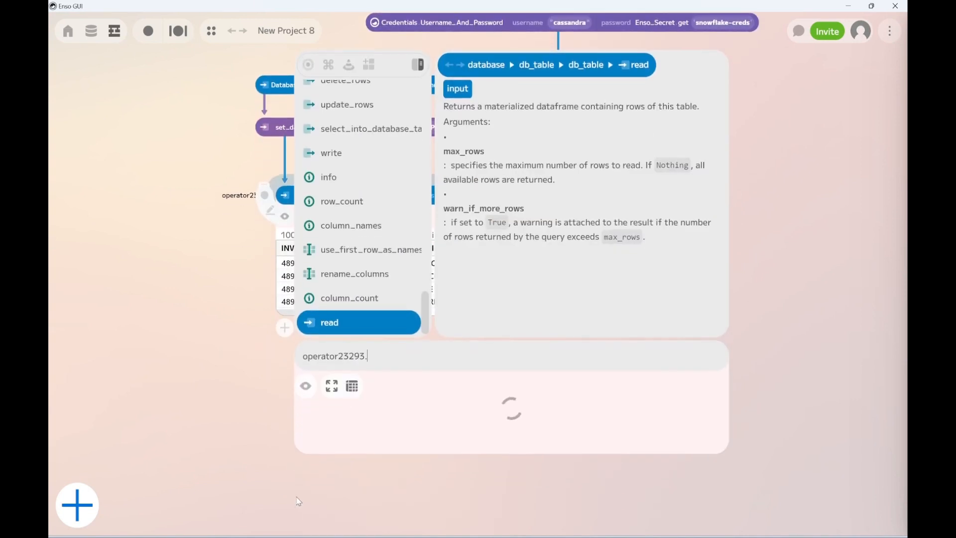
type("filter")
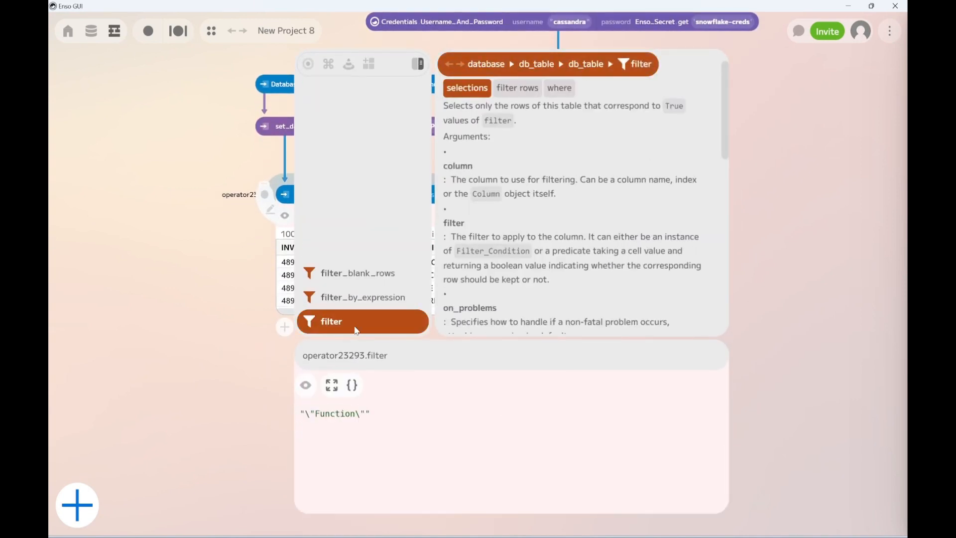
left_click(356, 330)
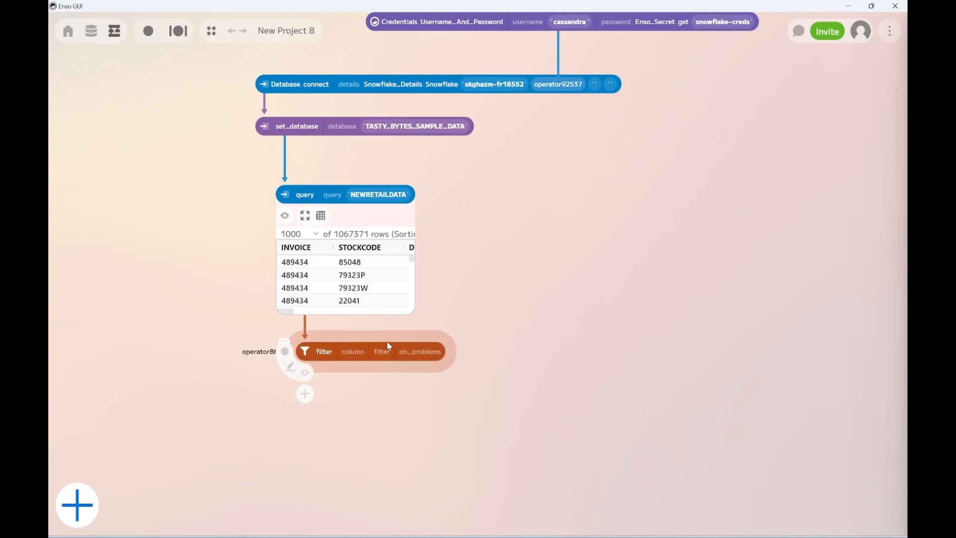
Set the filter component's column to PRICE and its condition to Less Than.
left_click(353, 352)
scroll(366, 423, "down", 3)
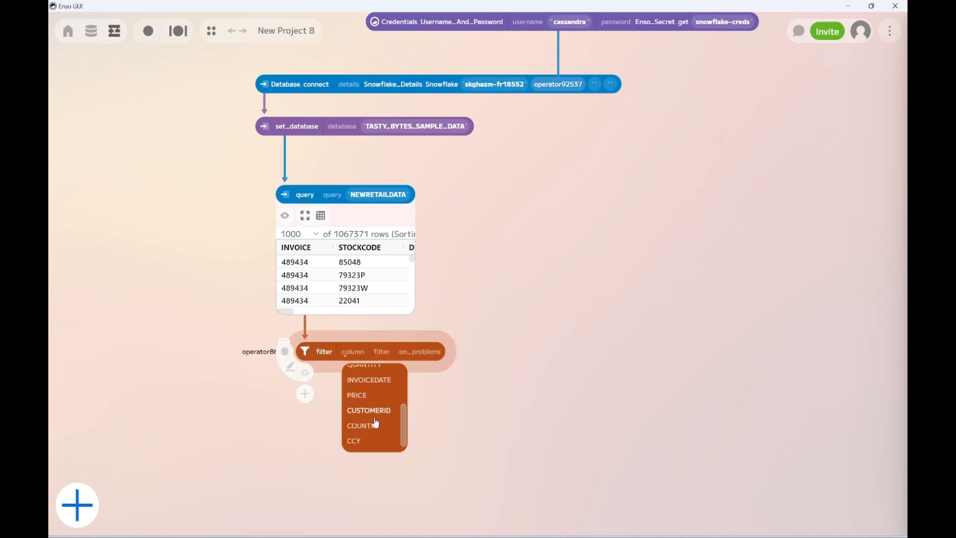
left_click(355, 396)
left_click(416, 352)
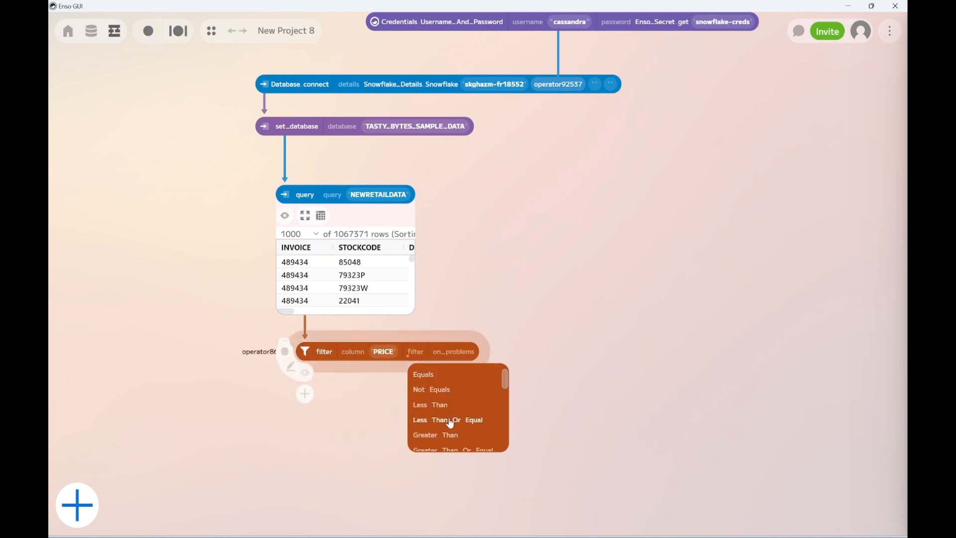
scroll(453, 424, "down", 2)
scroll(453, 424, "up", 2)
left_click(441, 406)
Give the filter's Less Than condition a number value of 5.
left_click(507, 353)
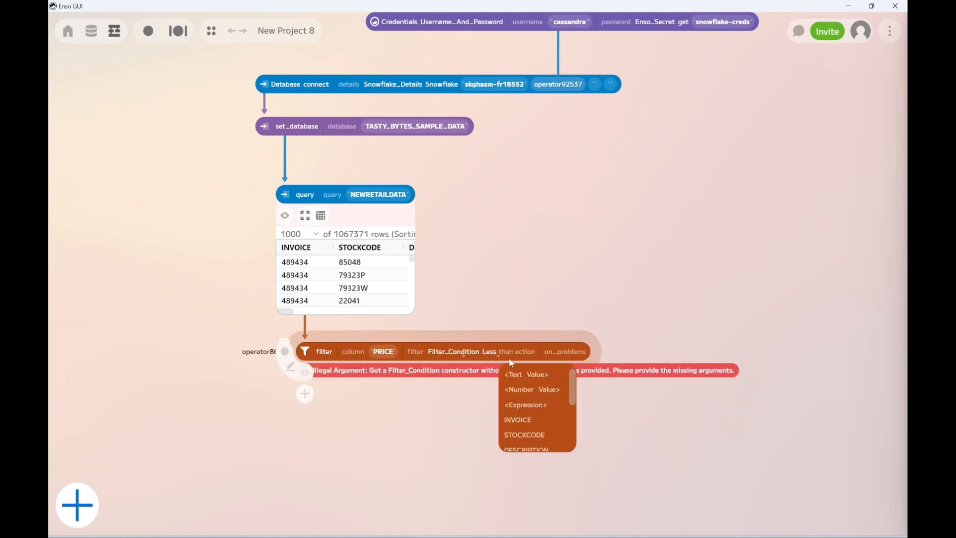
left_click(523, 390)
left_click(515, 353)
type("5")
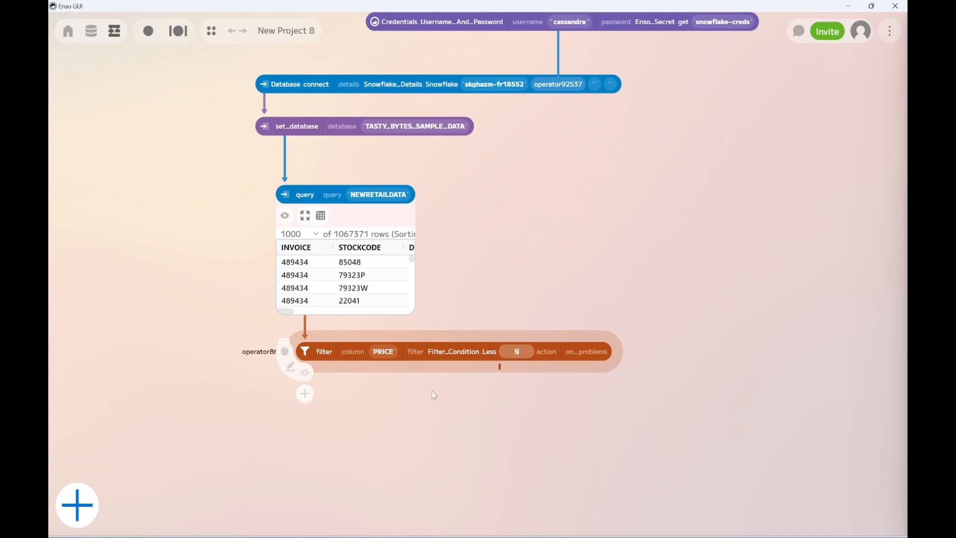
left_click(395, 395)
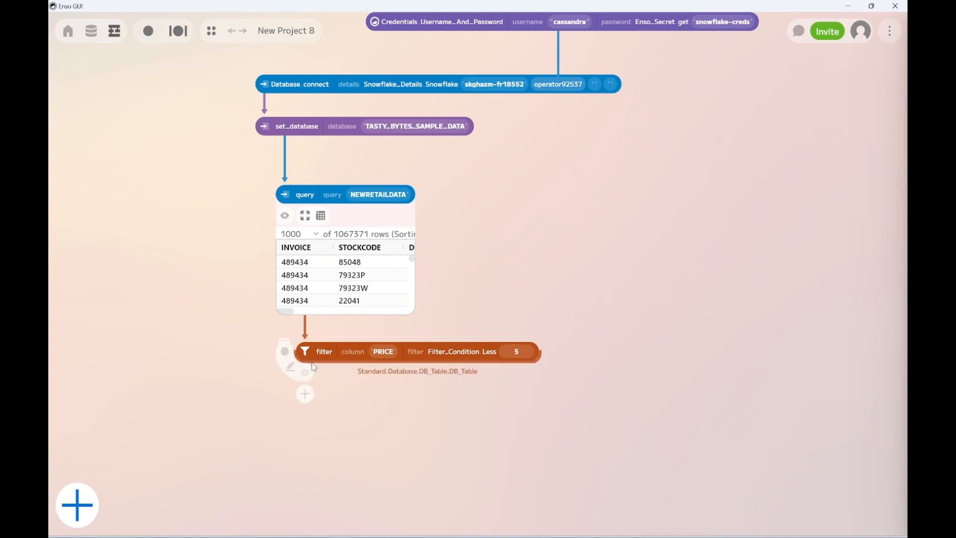
Add an aggregate component fed by the filter component.
left_click_drag(308, 360, 309, 438)
type("agg")
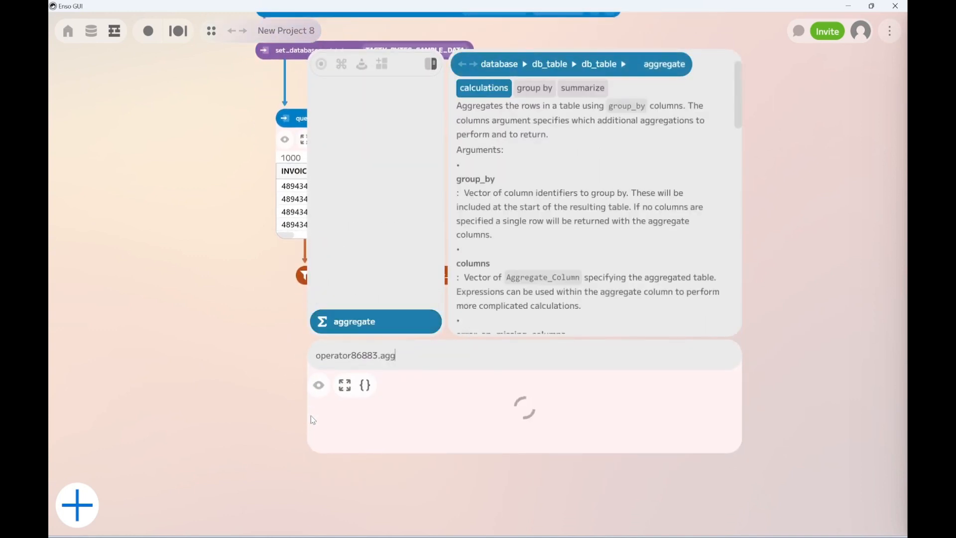
key("Return")
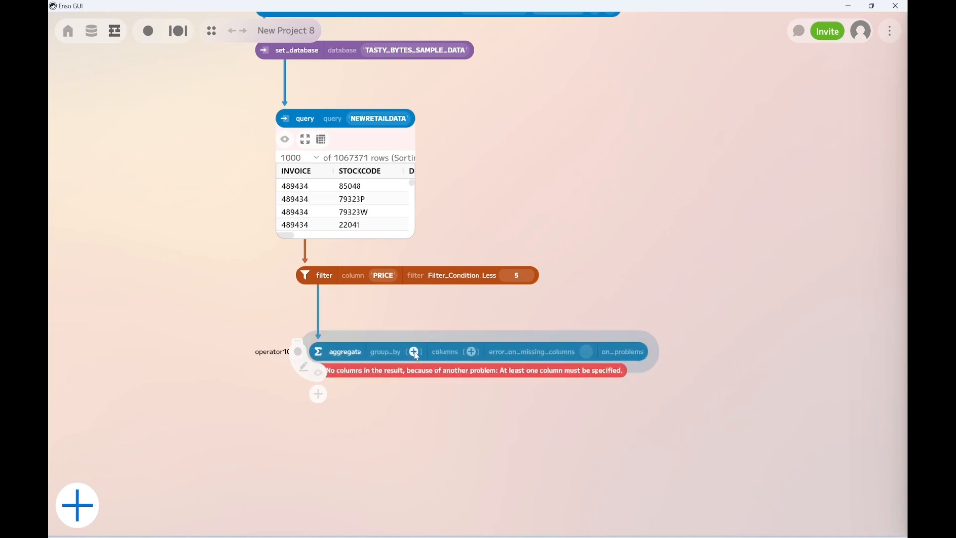
Group the aggregate by COUNTRY and add a Count aggregate column.
left_click(415, 353)
left_click(426, 358)
scroll(431, 428, "down", 2)
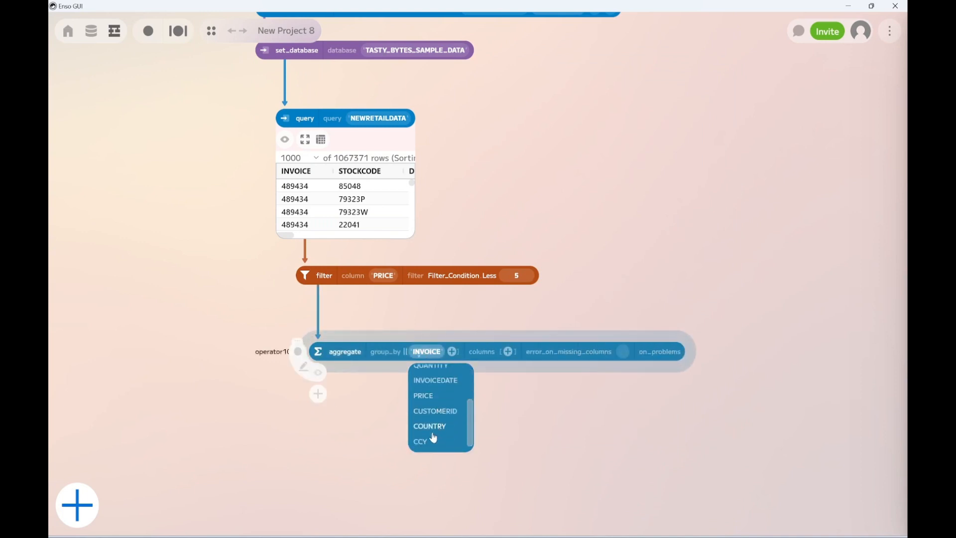
left_click(434, 430)
left_click(512, 351)
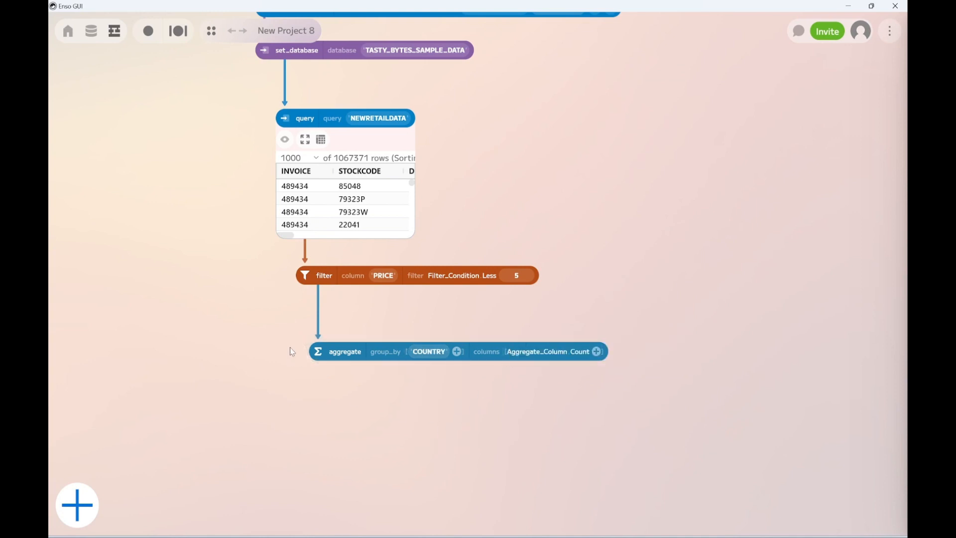
Visualize the aggregate output as a table and examine the counts per country.
left_click(326, 354)
left_click(318, 373)
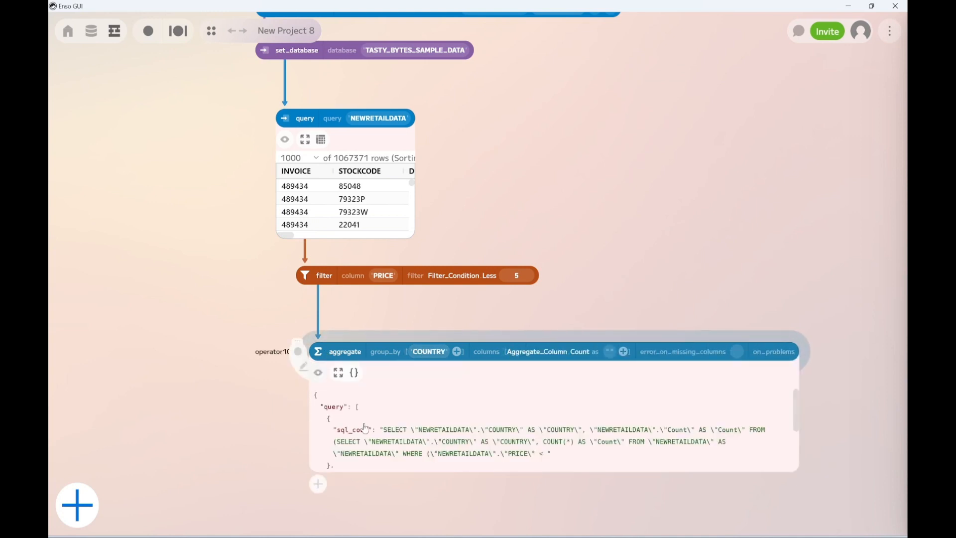
left_click(353, 376)
left_click(349, 417)
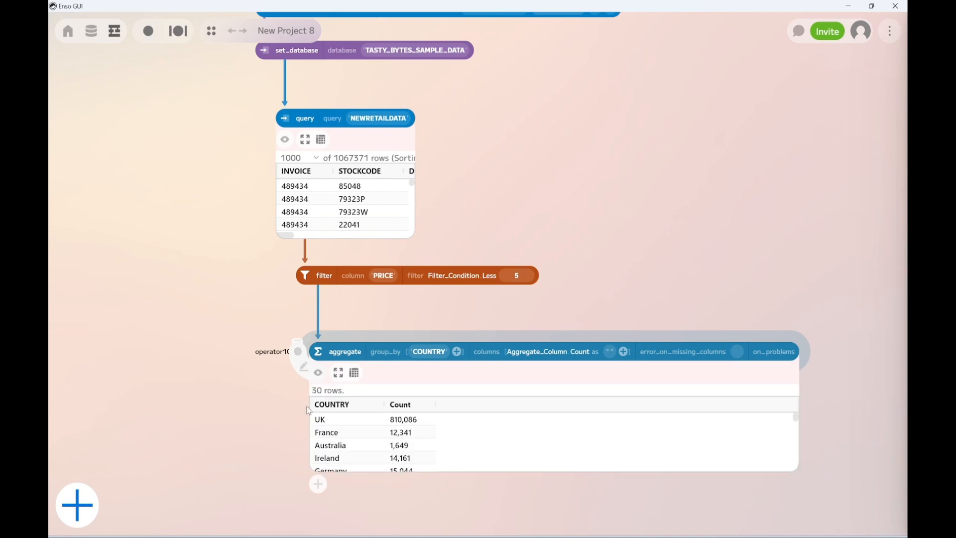
left_click(403, 419)
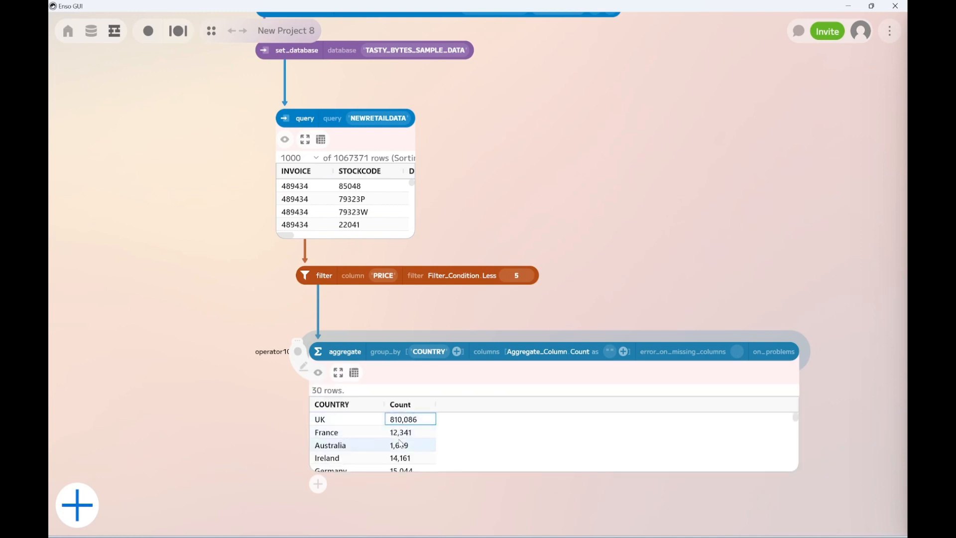
scroll(422, 448, "down", 8)
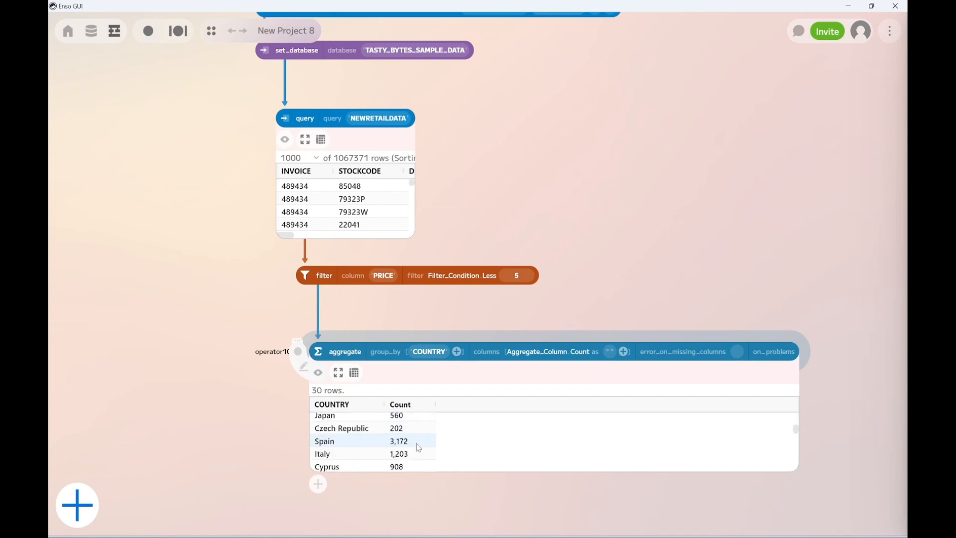
scroll(410, 451, "up", 8)
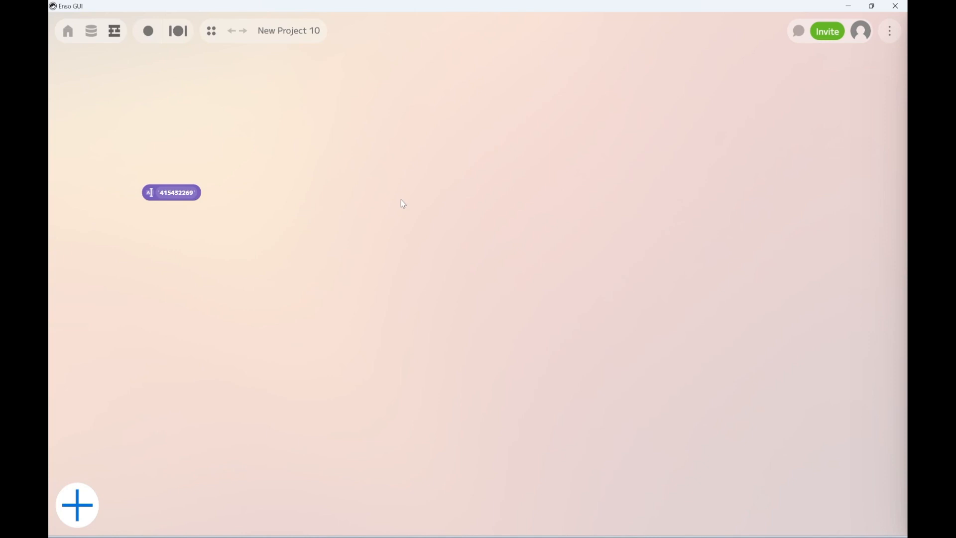
Add a Google_Credential component in New Project 10 and extend its expression to Google_Credential.From_File.
key("Return")
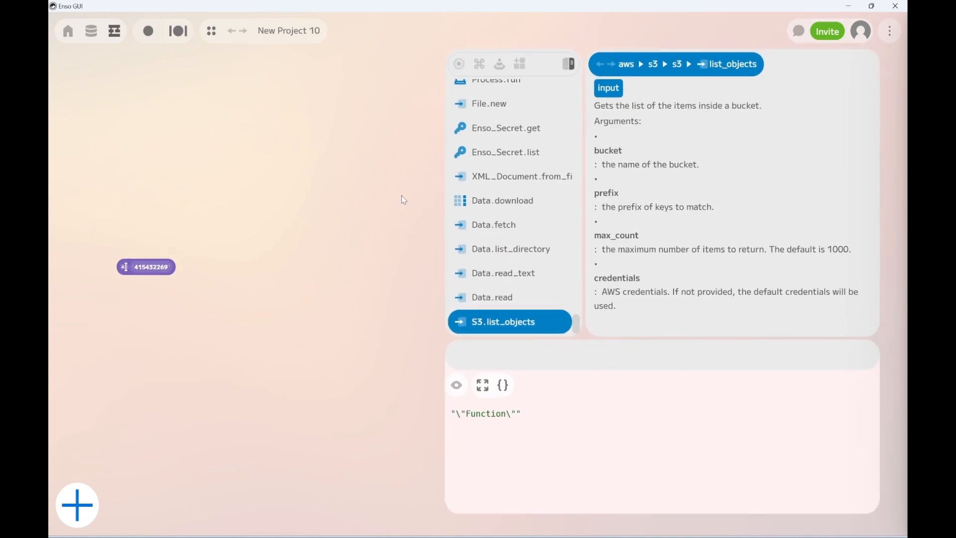
type("G")
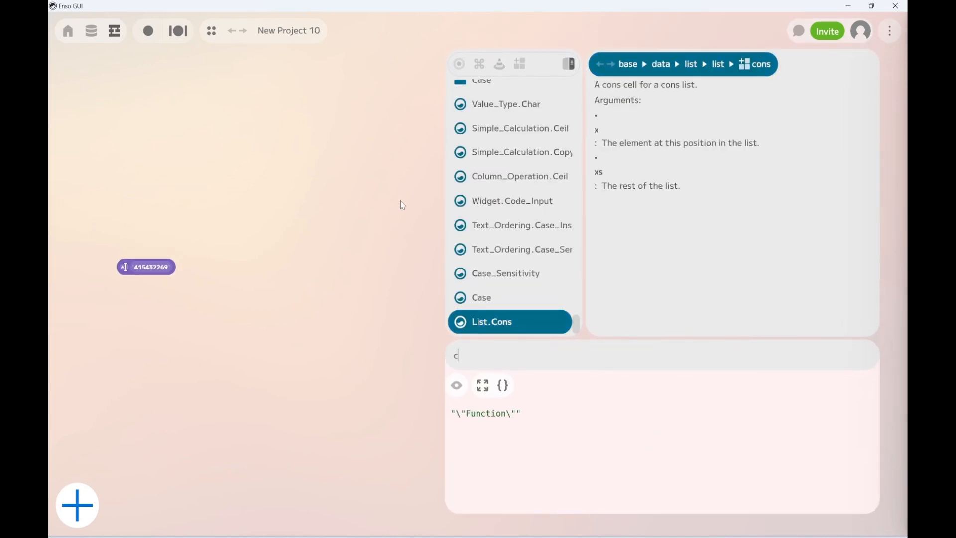
type("oog")
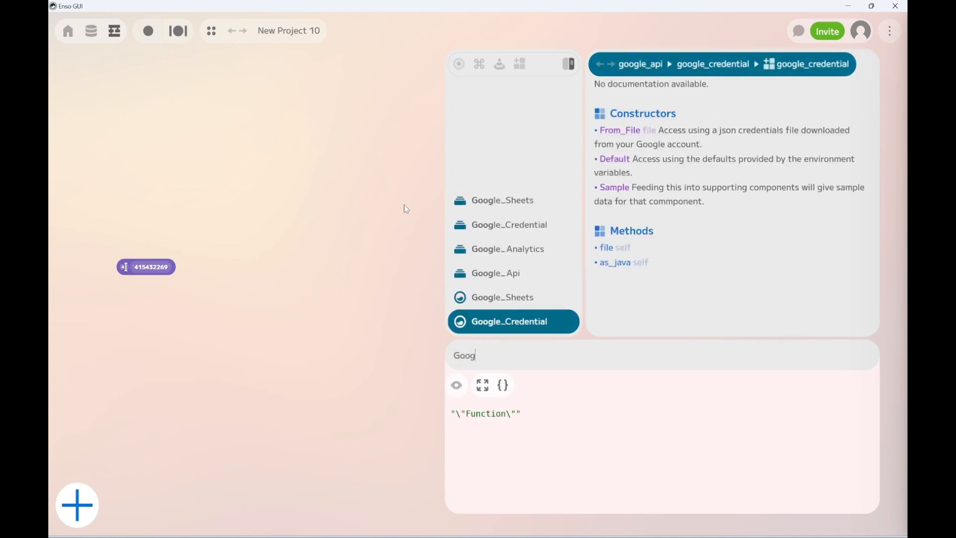
key("Return")
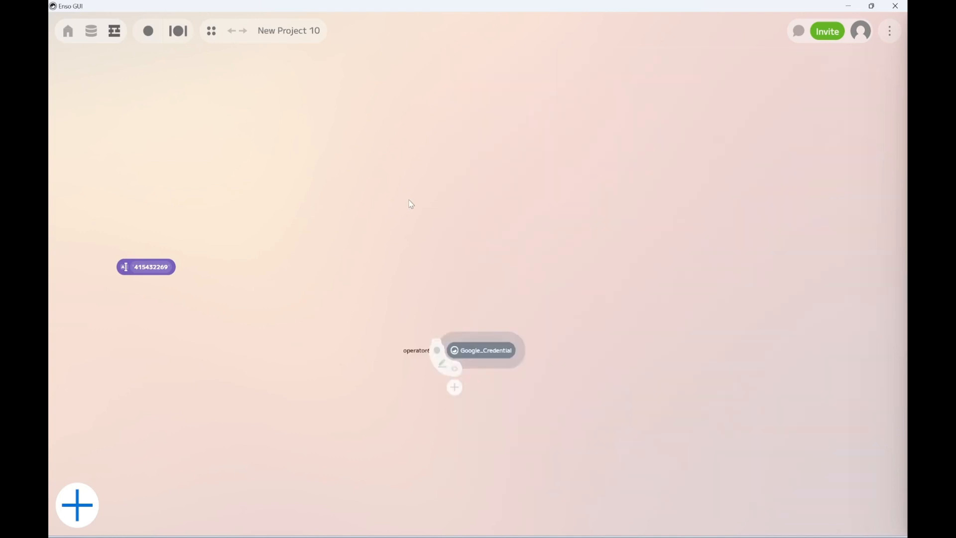
left_click(519, 356)
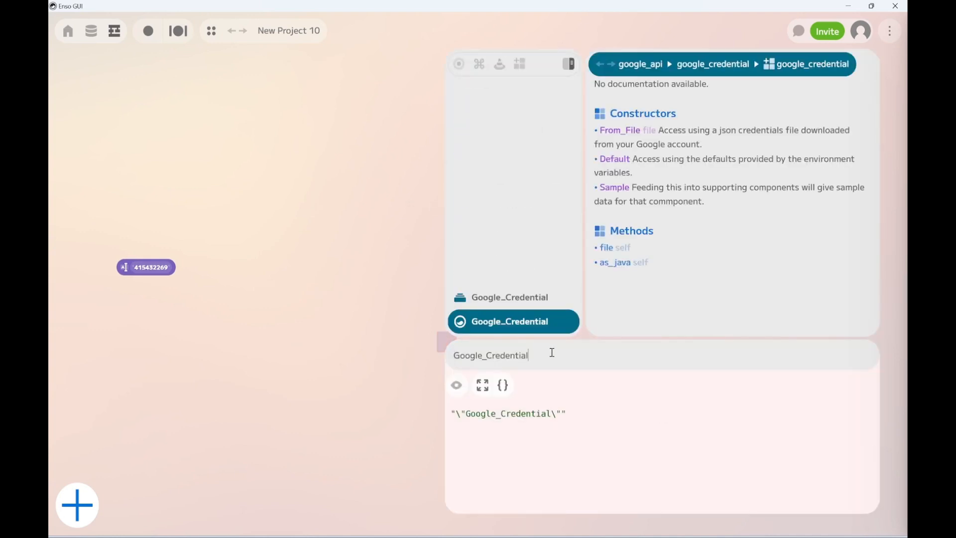
type(".f")
key("Return")
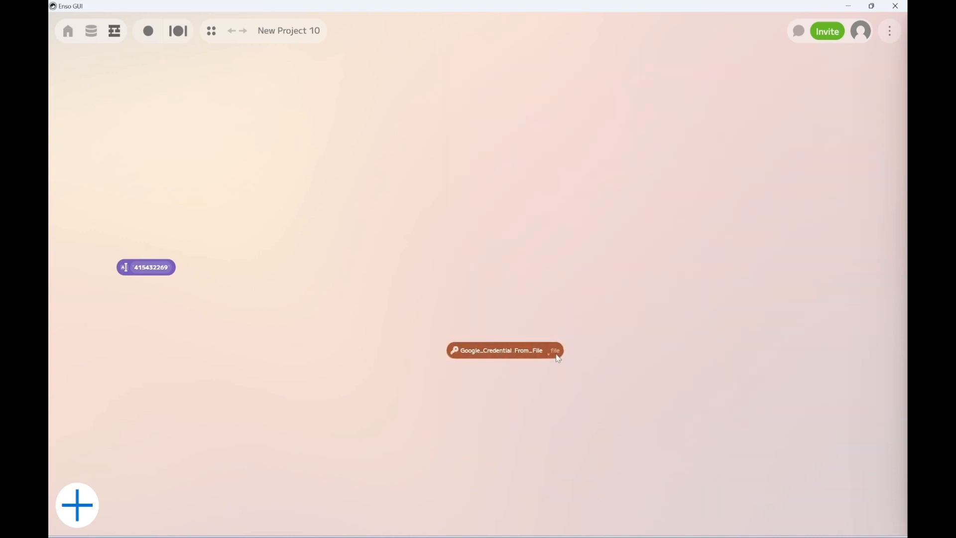
Set the credential component's file to the testsa JSON file in the Demo folder and place the component level with the property ID component.
left_click(555, 350)
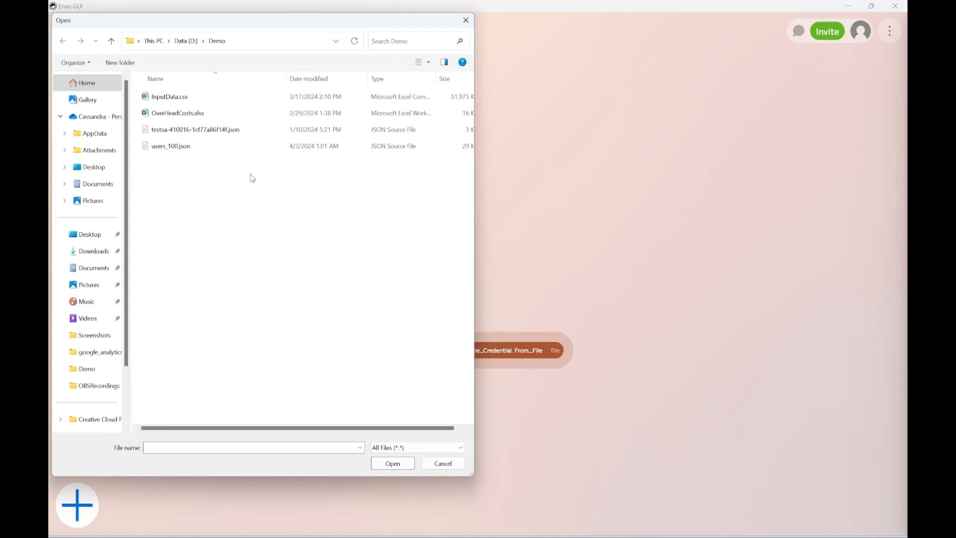
double_click(211, 129)
left_click(478, 343)
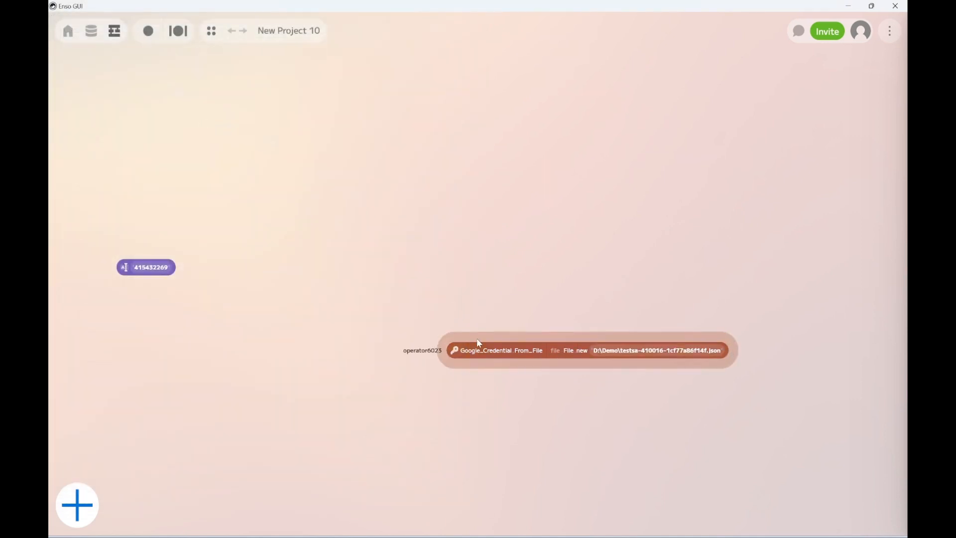
left_click_drag(477, 340, 428, 251)
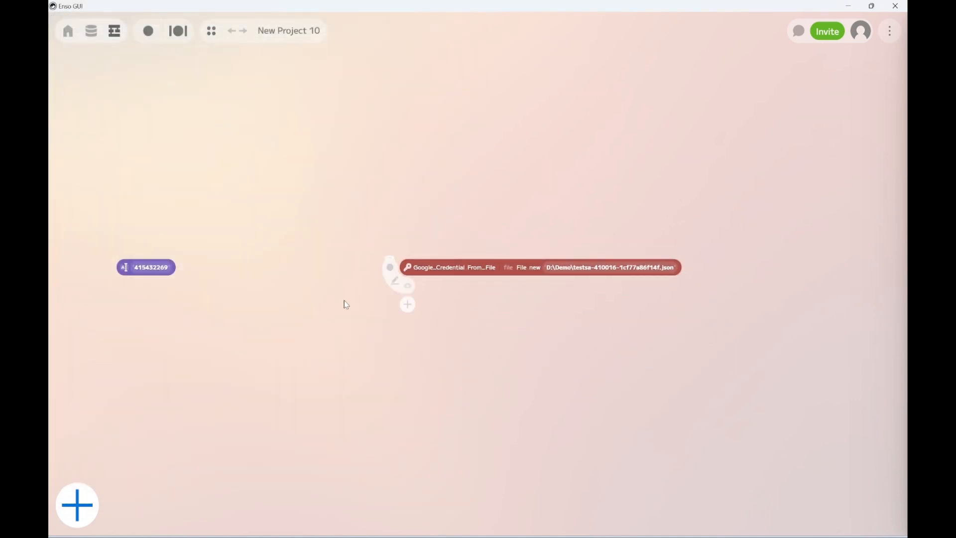
left_click(432, 344)
Add a standalone Google_Analytics.read component.
key("Return")
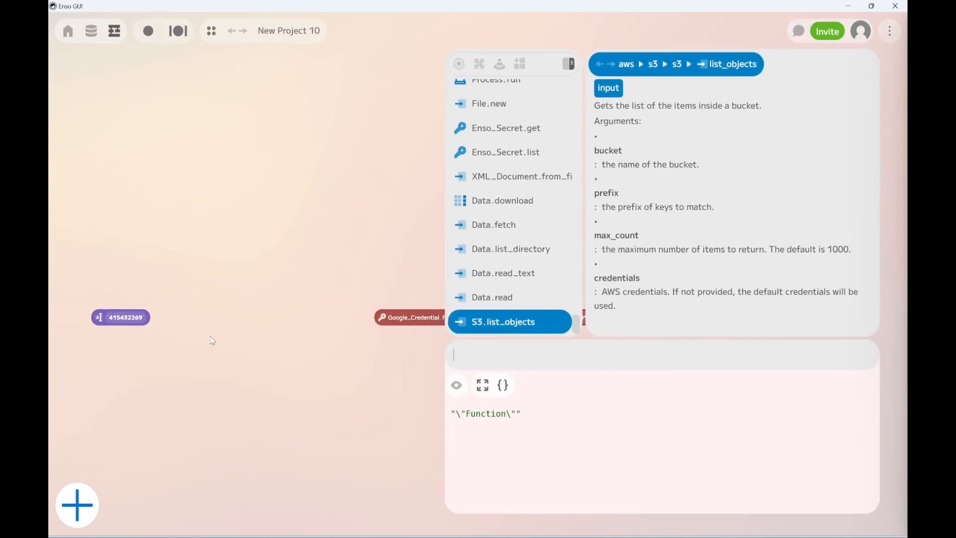
type("g")
key("BackSpace")
type("Google_a")
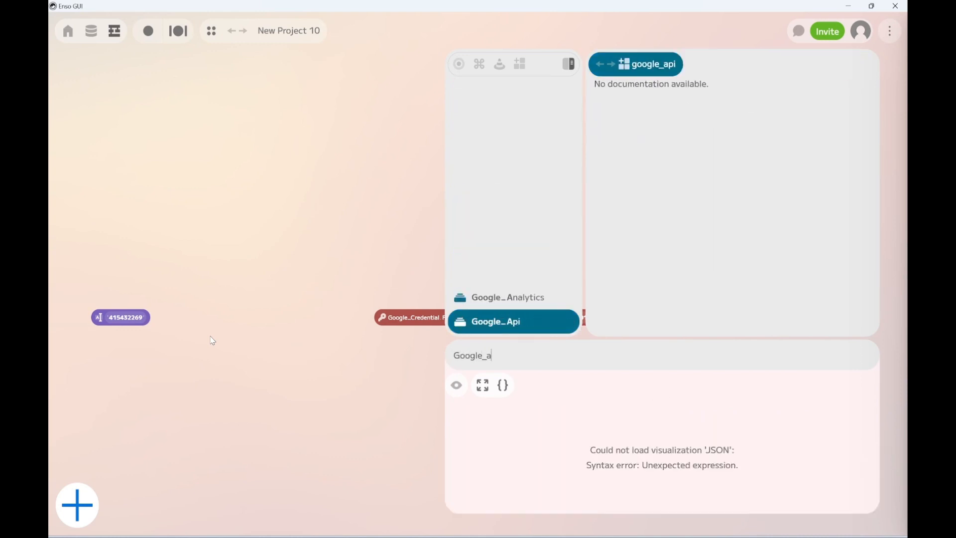
key("BackSpace")
type("Analytics.")
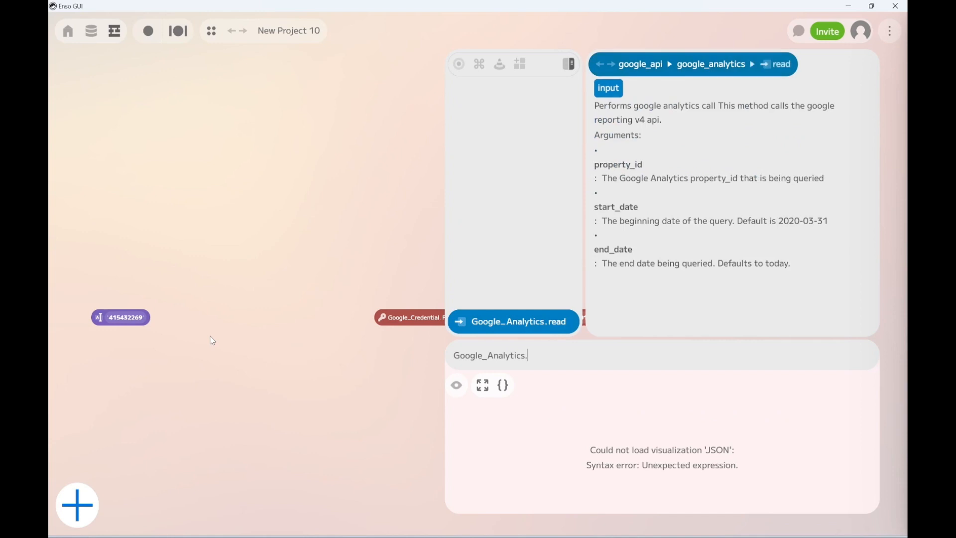
key("Tab")
key("Return")
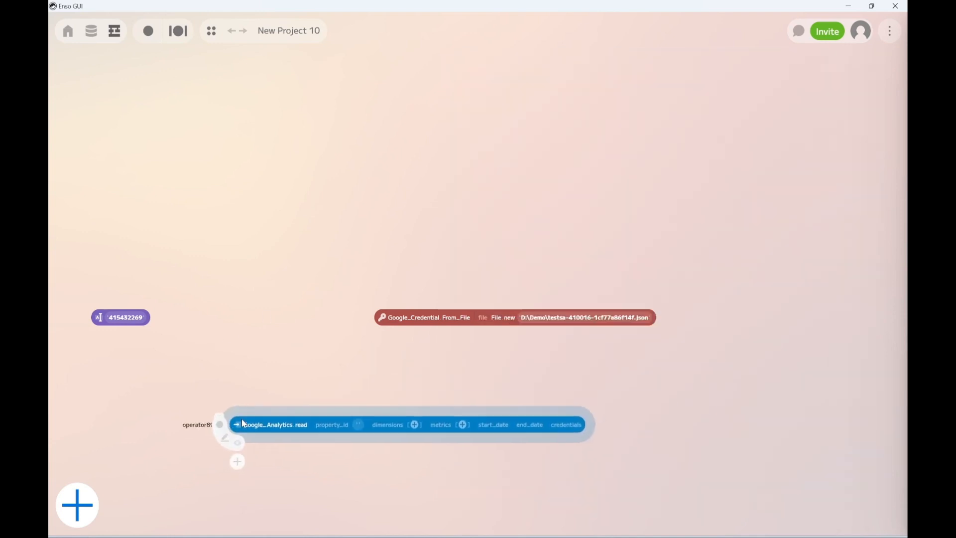
Connect the property ID text component to property_id and the Google credential component to credentials on Google_Analytics.read.
left_click_drag(130, 327, 347, 403)
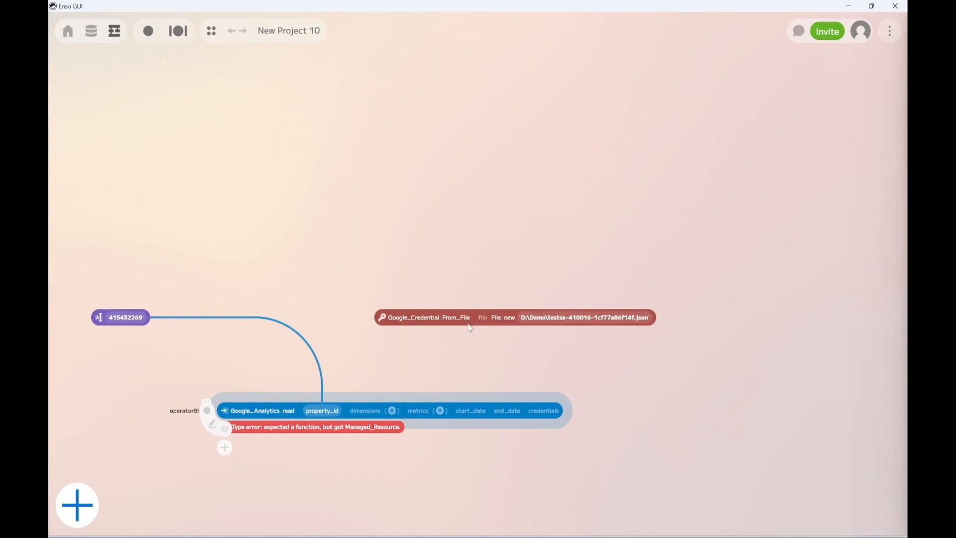
left_click_drag(468, 331, 548, 414)
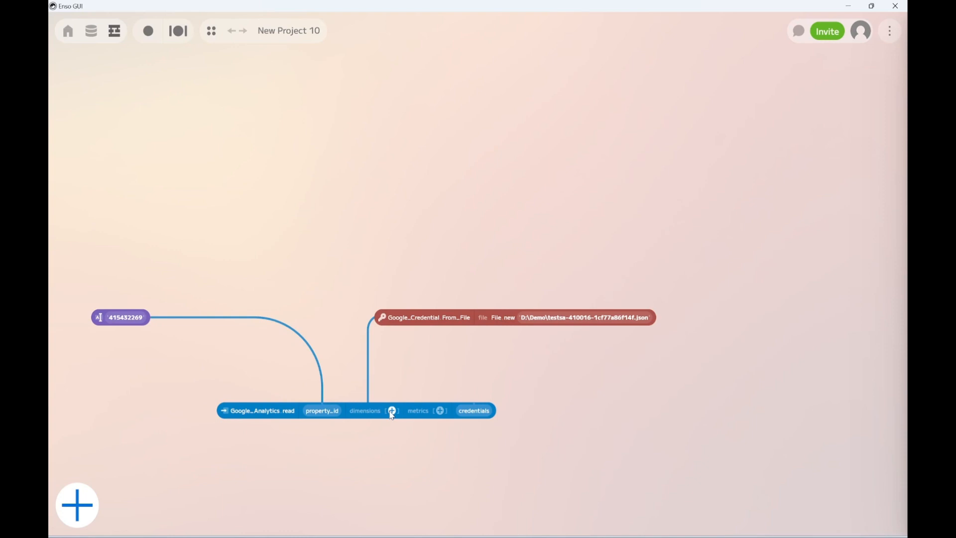
Add the country dimension and activeUsers metric to Google_Analytics.read and visualize its output as a table.
left_click(392, 414)
left_click(471, 413)
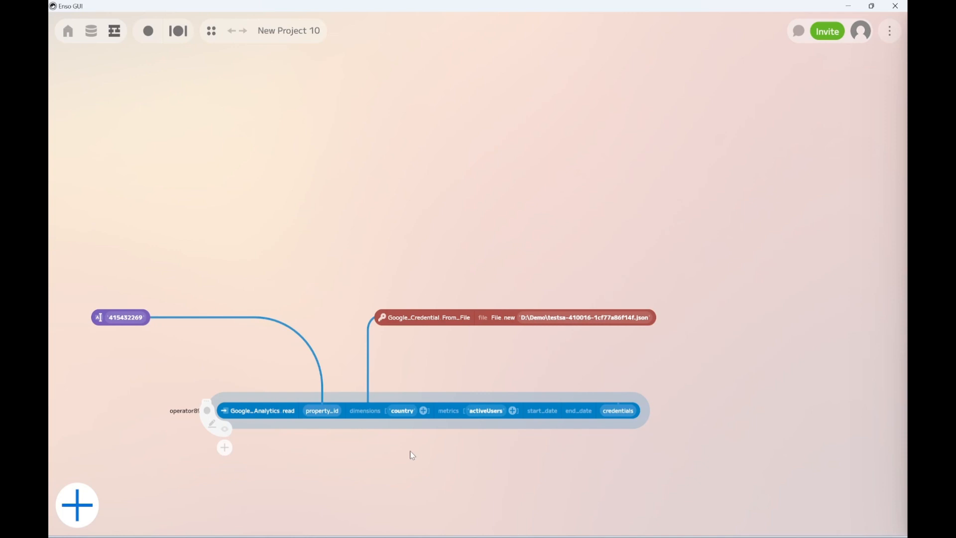
left_click(225, 429)
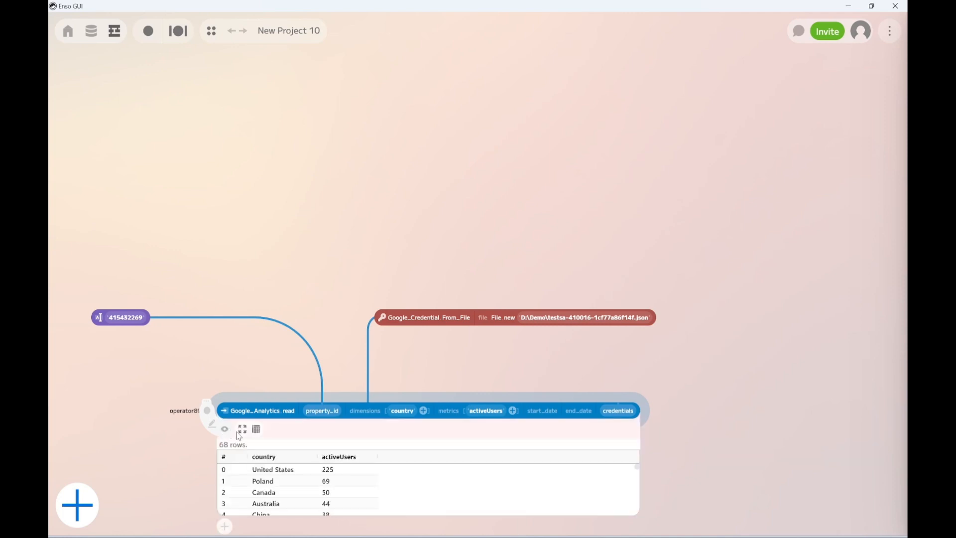
left_click(341, 485)
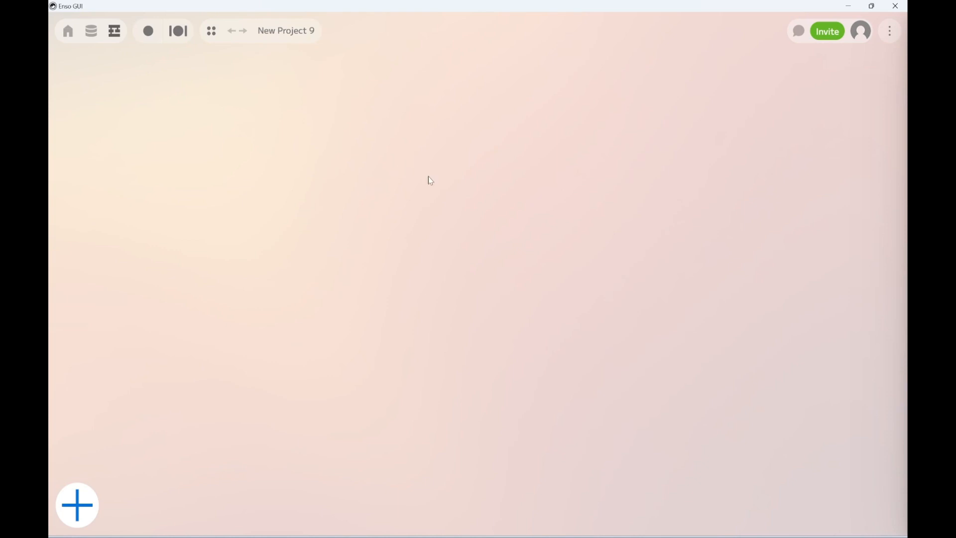
Add a Data.read component and set its path to OverHeadCosts.xlsx in the Demo folder.
key("Return")
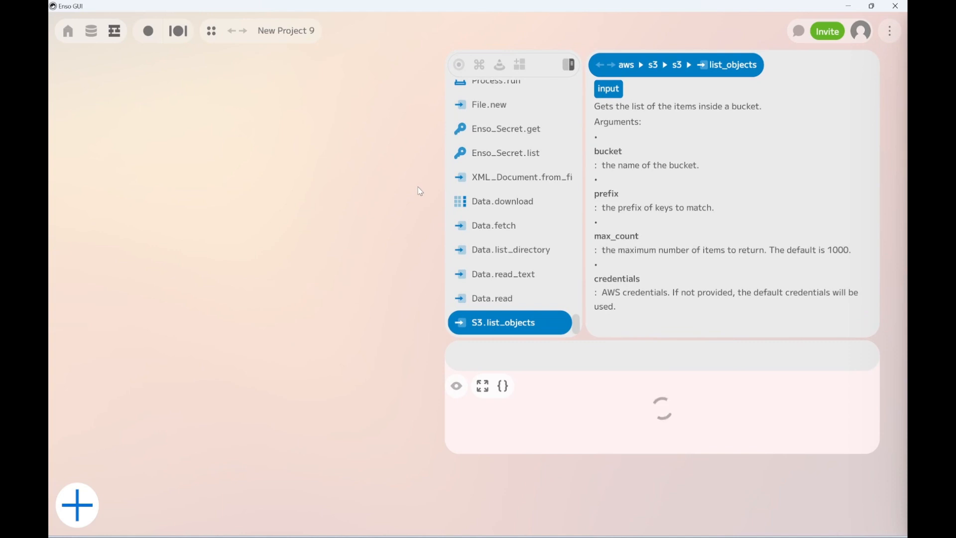
left_click(421, 193)
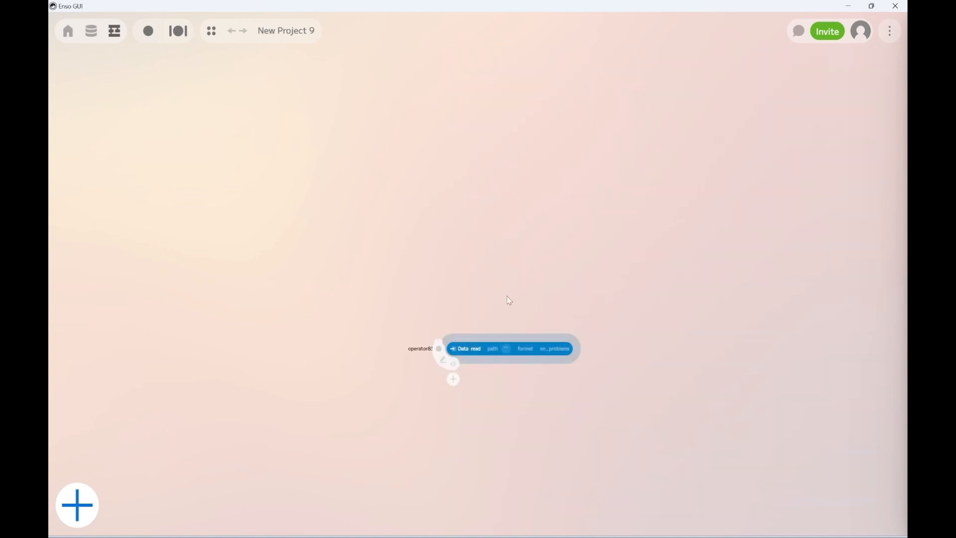
left_click(494, 351)
left_click(504, 367)
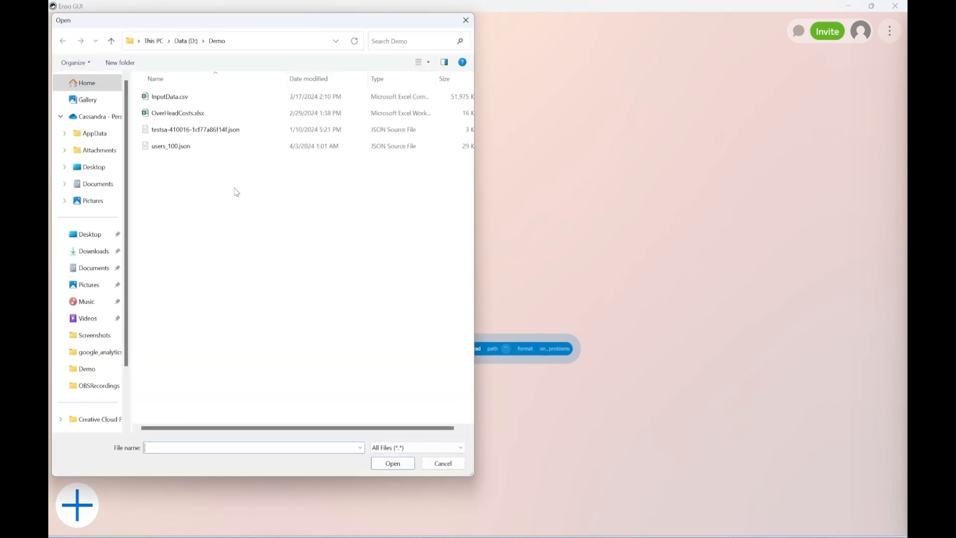
left_click(184, 116)
double_click(183, 116)
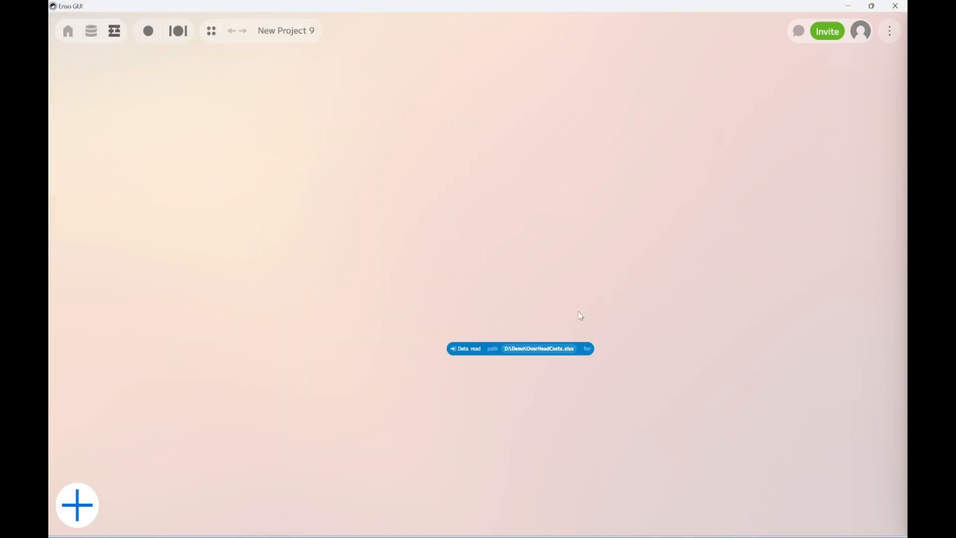
Set the Data.read format to Excel Sheet with sheet School A and briefly preview its output table.
left_click(591, 349)
scroll(604, 395, "down", 3)
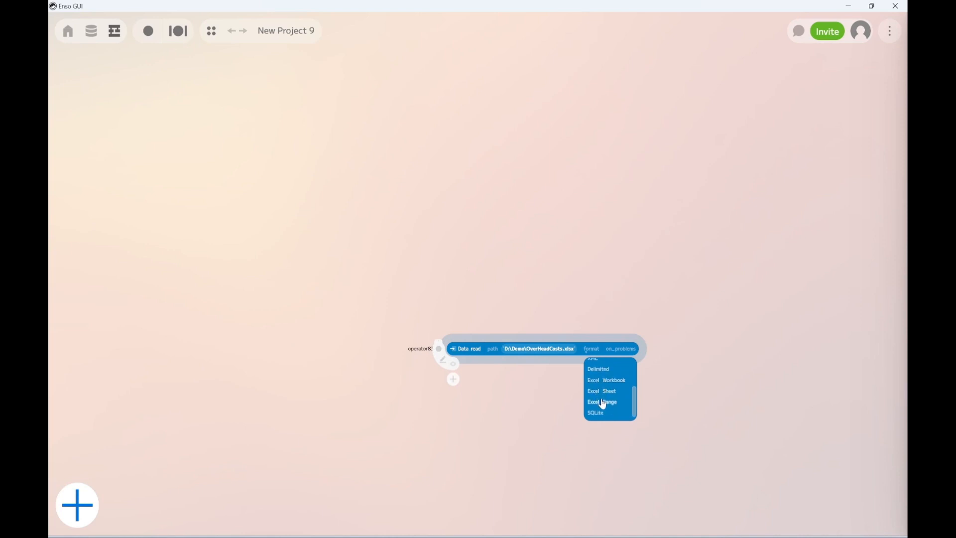
left_click(596, 392)
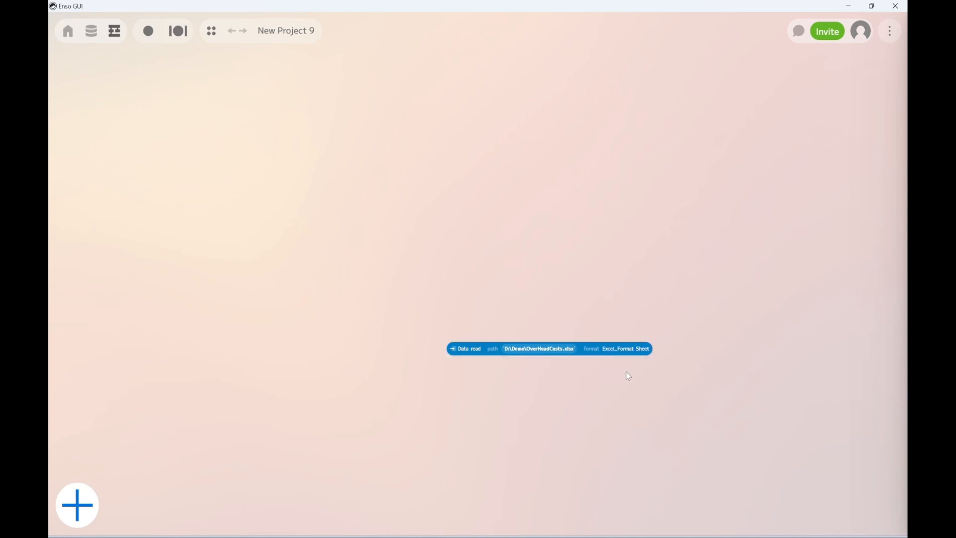
left_click(672, 351)
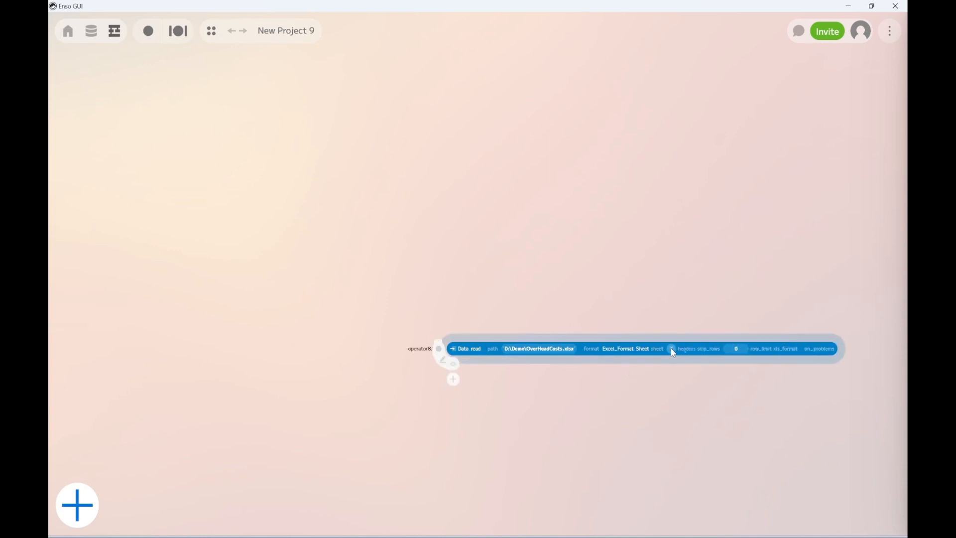
type("School A")
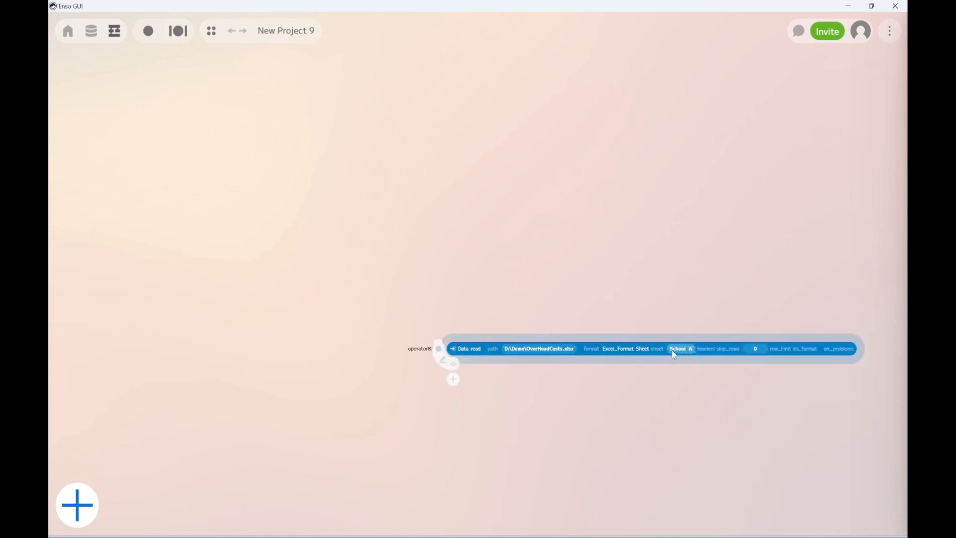
left_click(452, 363)
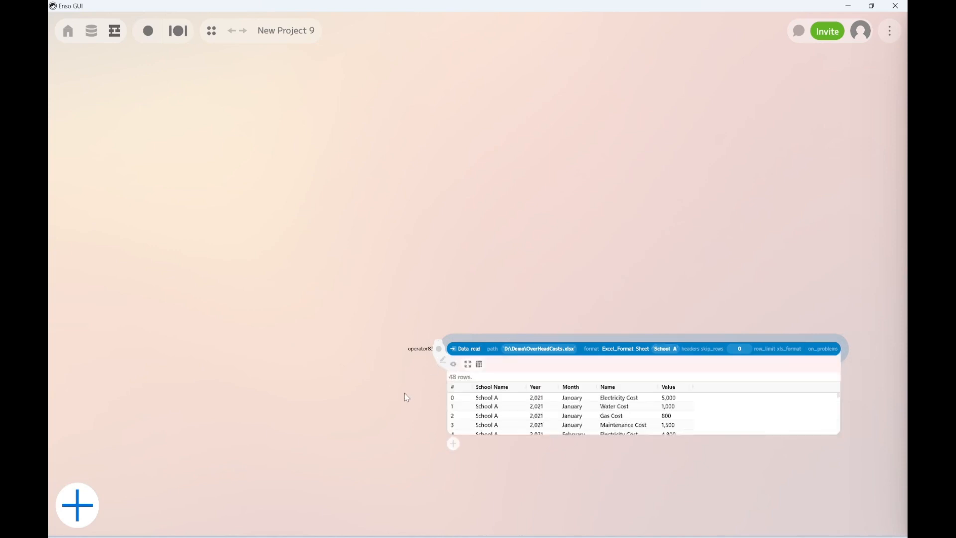
left_click(454, 364)
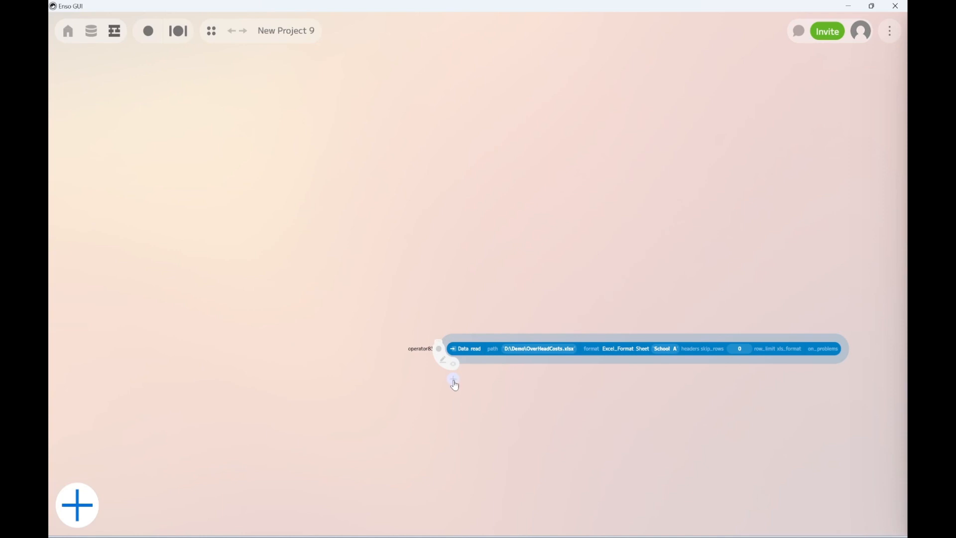
Add a select_columns component fed by the Data.read component.
left_click(454, 383)
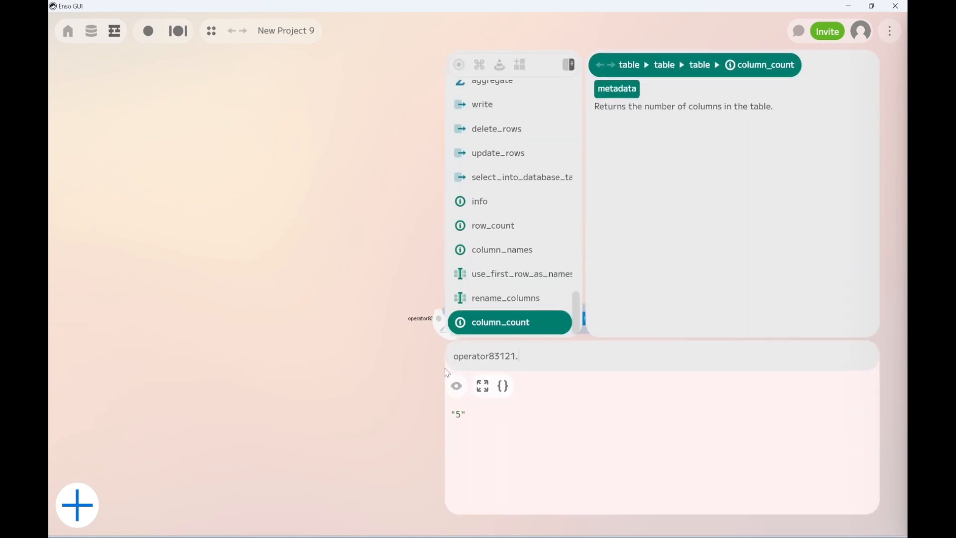
type("sele")
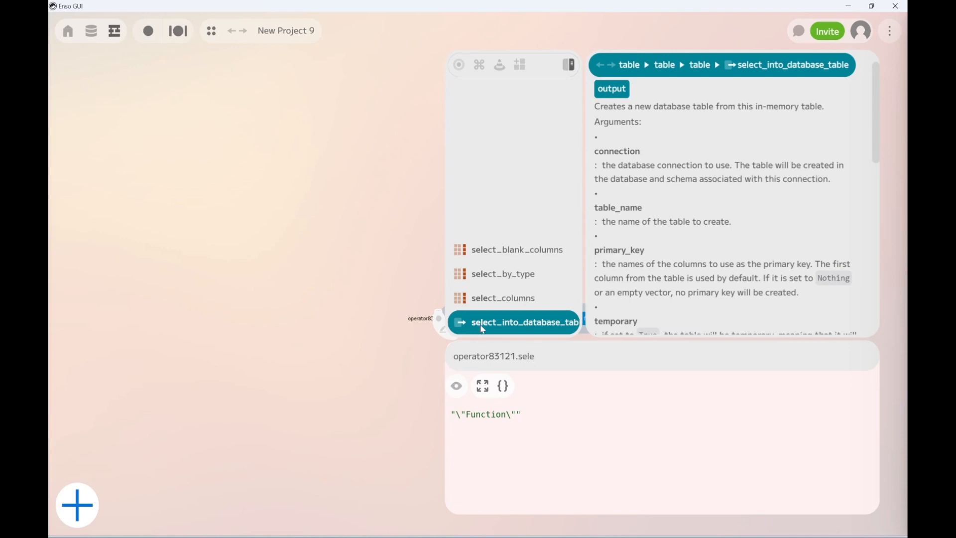
left_click(498, 297)
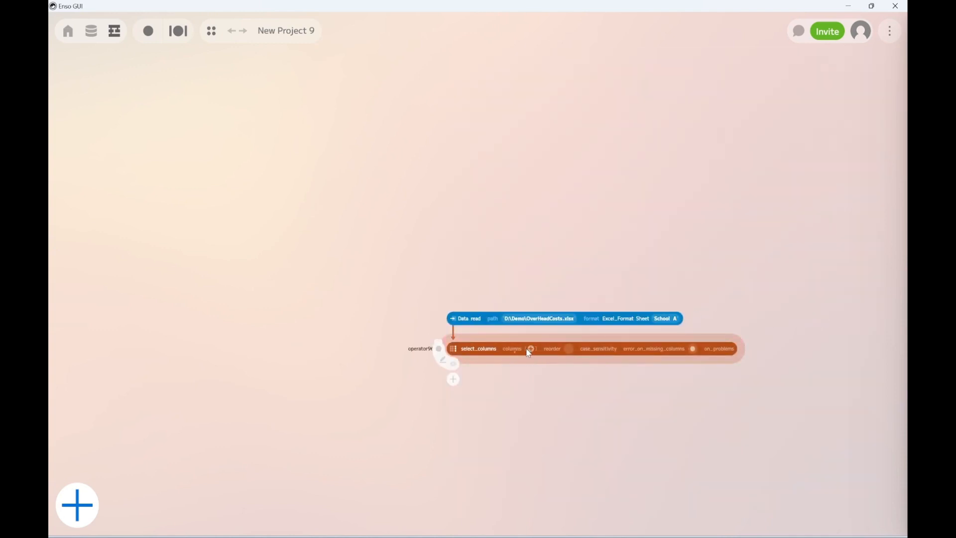
Choose the Month, Name, Value and School Name columns, in that order, for select_columns.
left_click(519, 352)
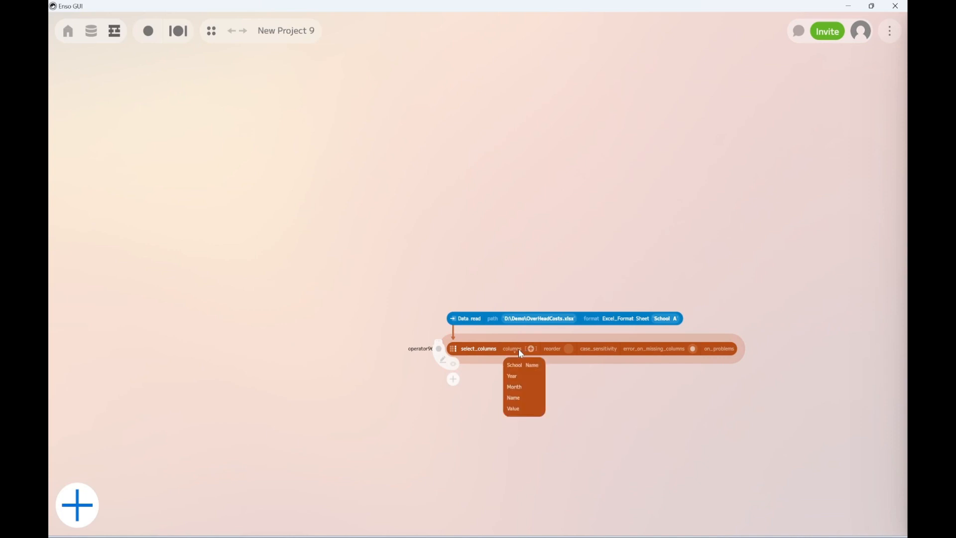
left_click(521, 393)
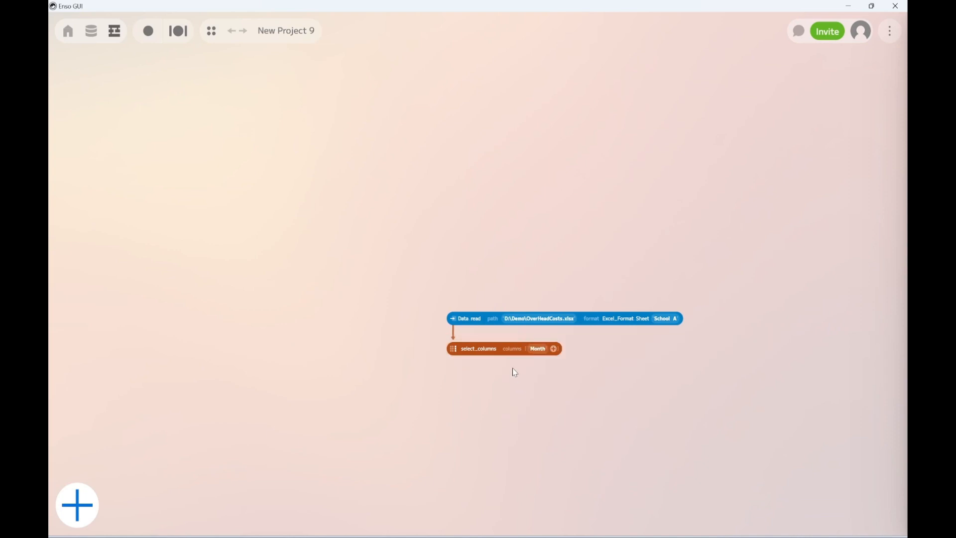
left_click(516, 353)
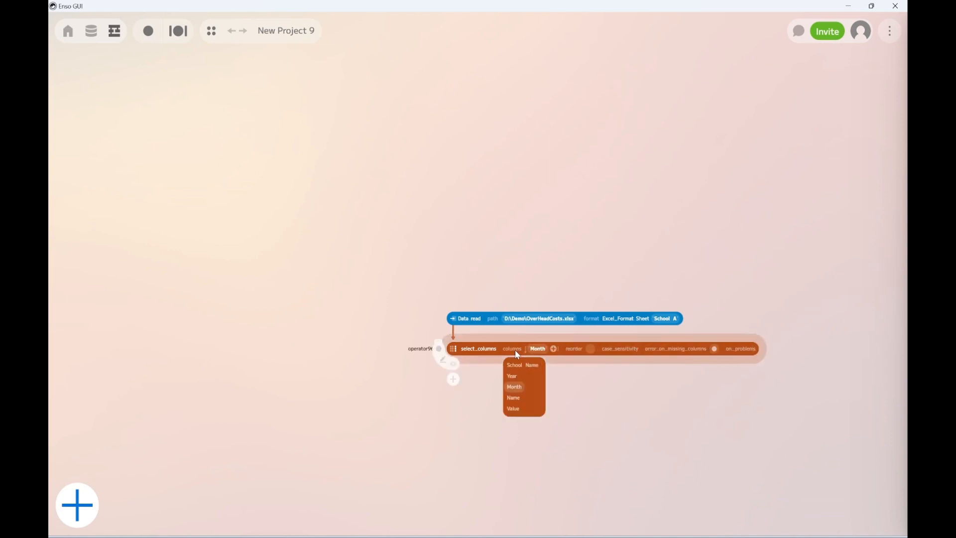
left_click(513, 398)
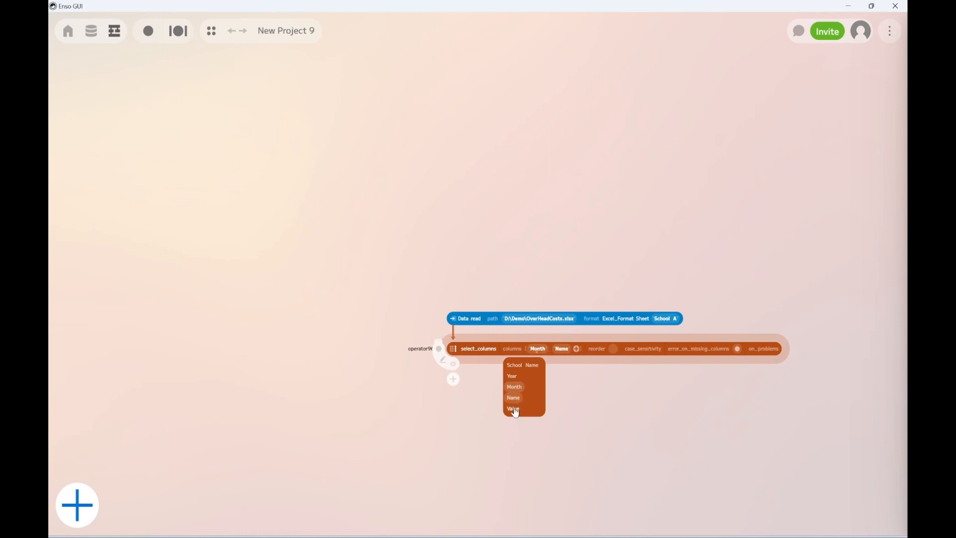
left_click(514, 409)
left_click(513, 366)
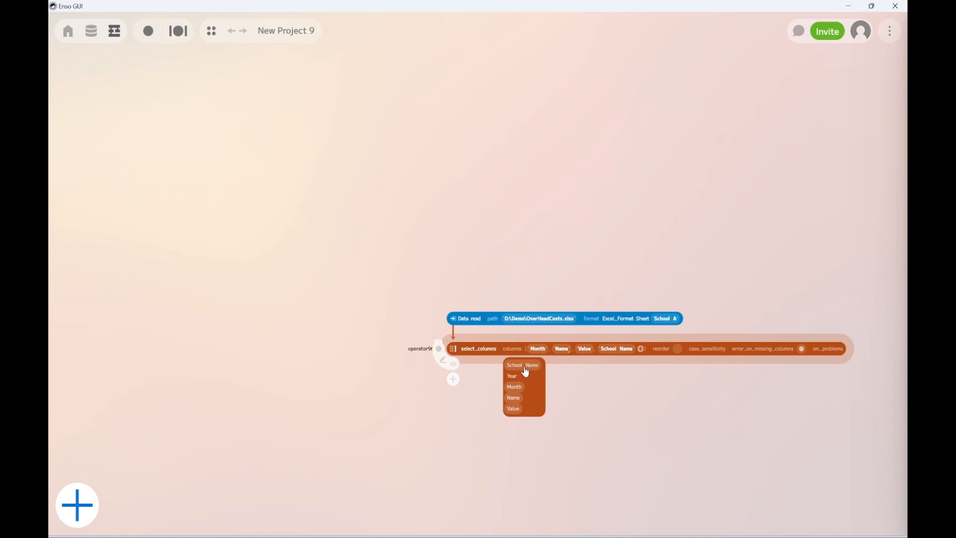
Remove and re-add School Name and Month so the selected columns are ordered Name, Value, School Name, Month.
left_click(526, 371)
left_click(516, 388)
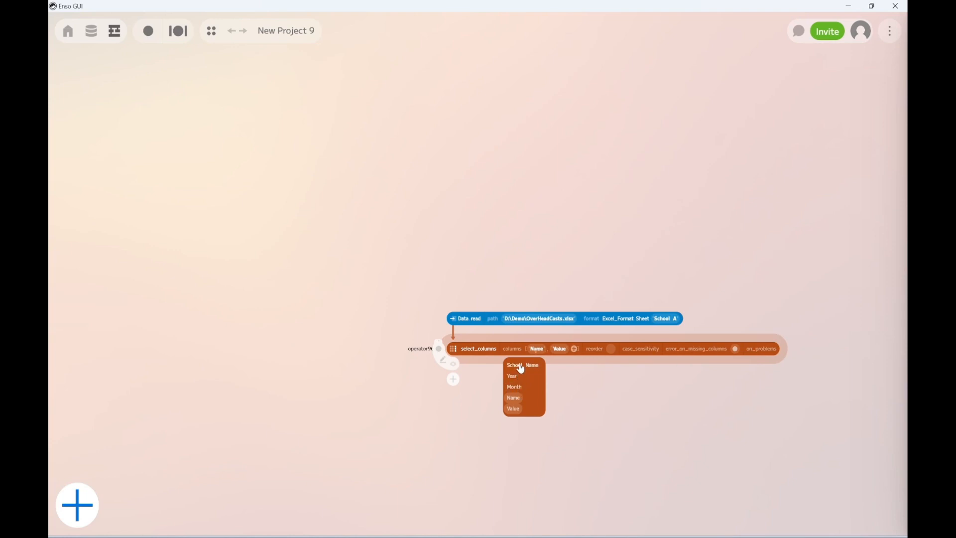
left_click(520, 366)
left_click(518, 389)
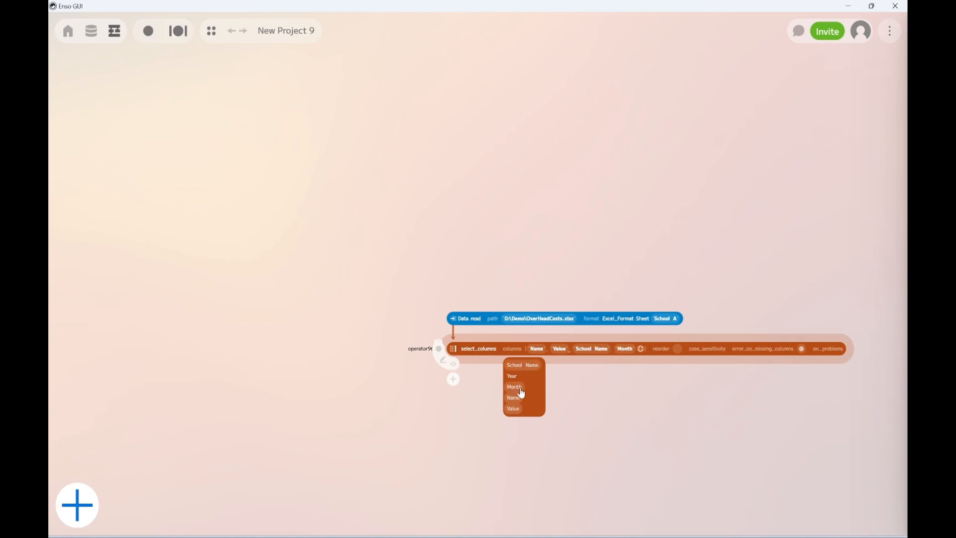
Add the comment "select needed columns" to the select_columns component.
left_click(441, 348)
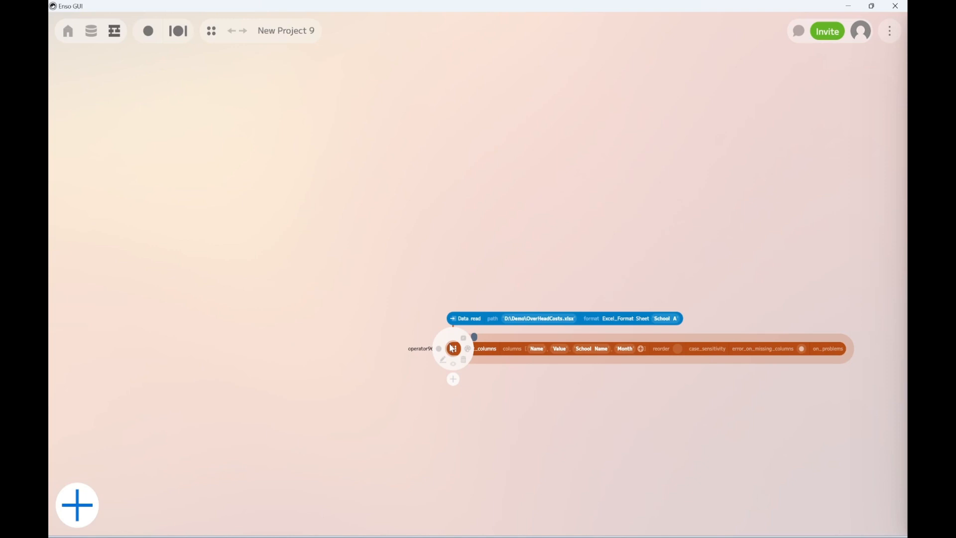
type("select needed")
type("columns")
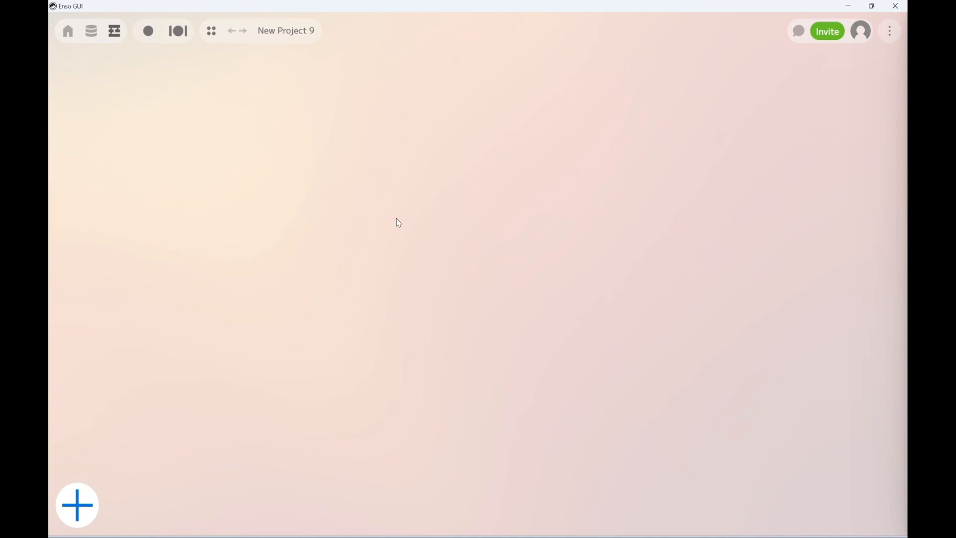
Add a Data.read component to the empty graph and set its path to users_100.json in the Demo folder.
key("Return")
type("data")
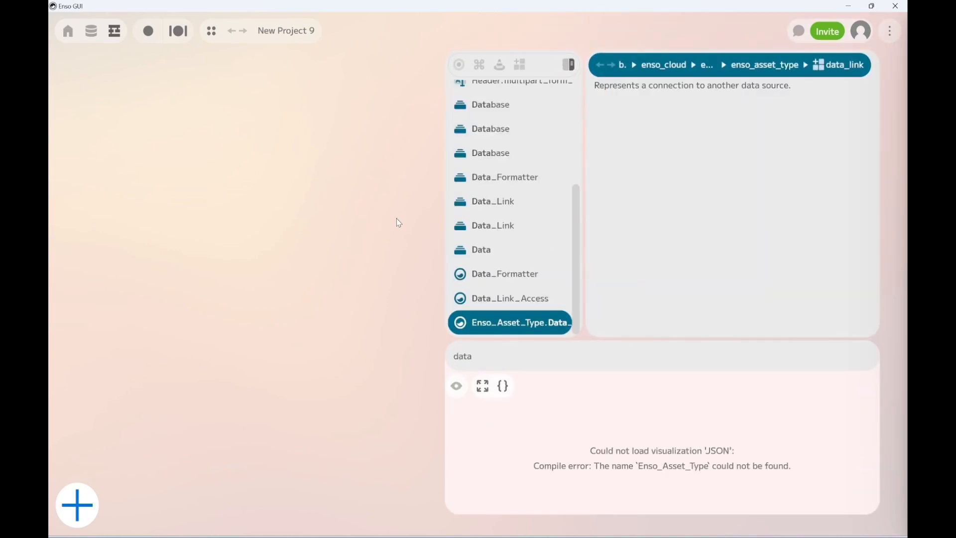
type(".re")
key("Return")
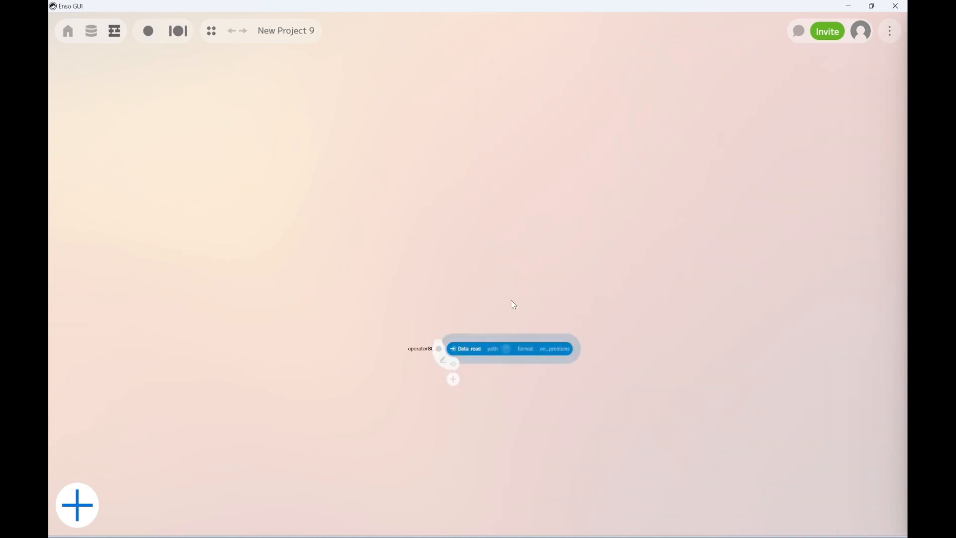
left_click(492, 352)
left_click(498, 364)
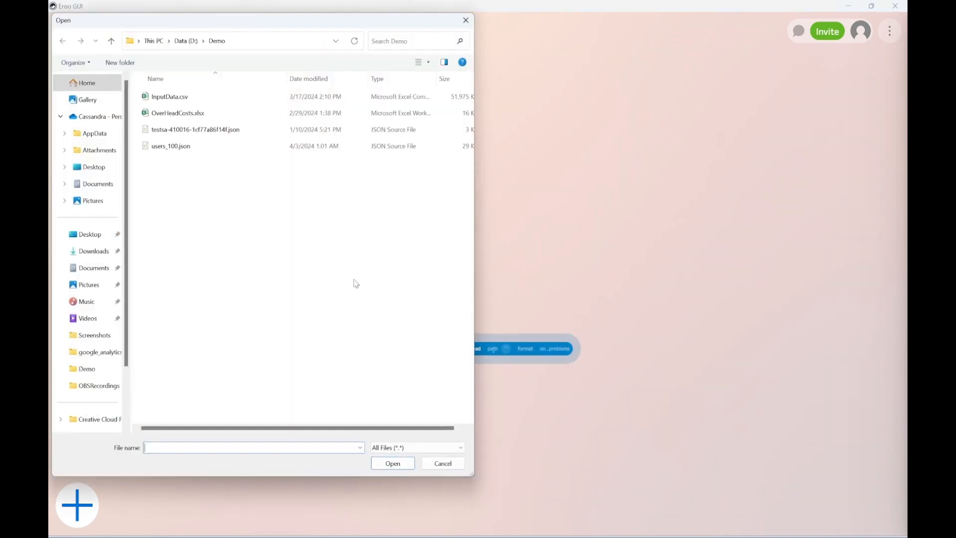
double_click(182, 146)
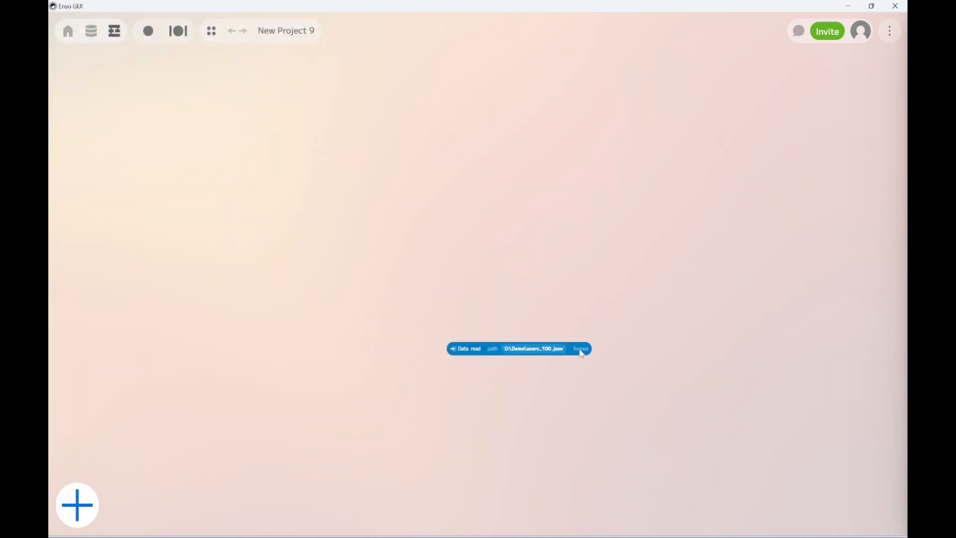
Visualize the output of the users_100.json Data.read component as JSON.
left_click(463, 349)
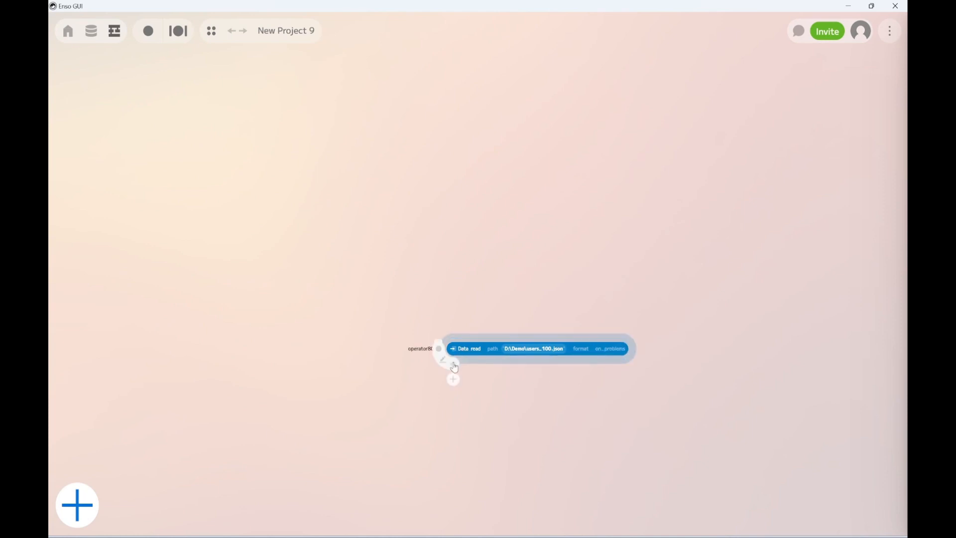
left_click(453, 365)
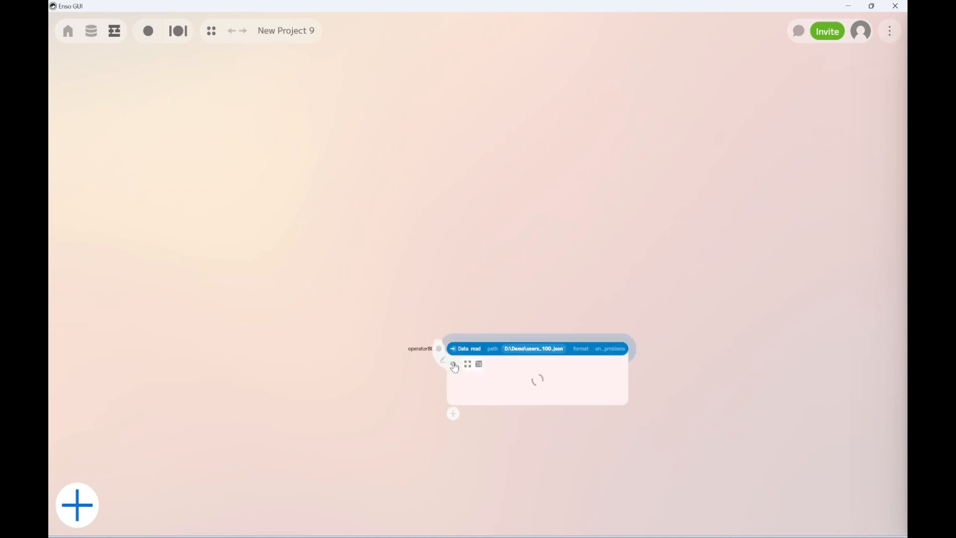
left_click(479, 364)
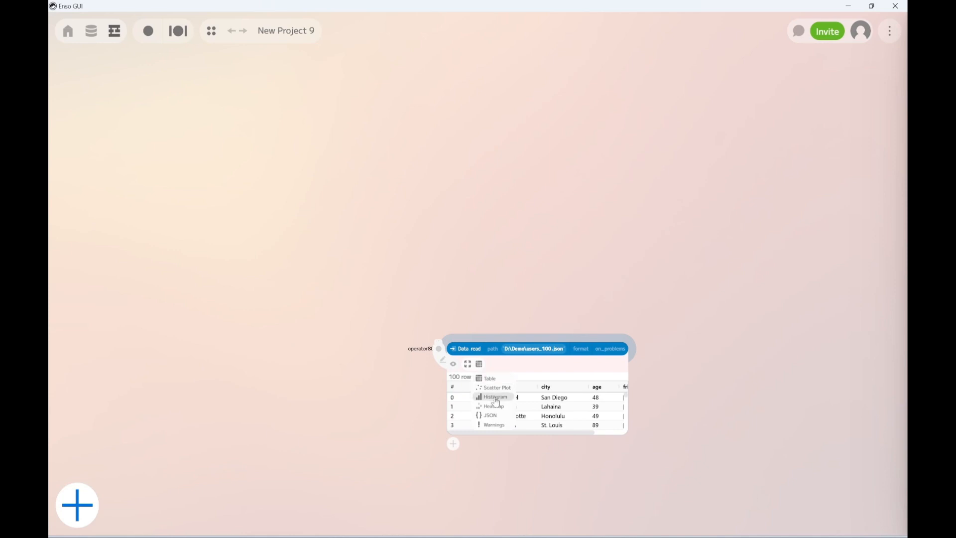
left_click(488, 416)
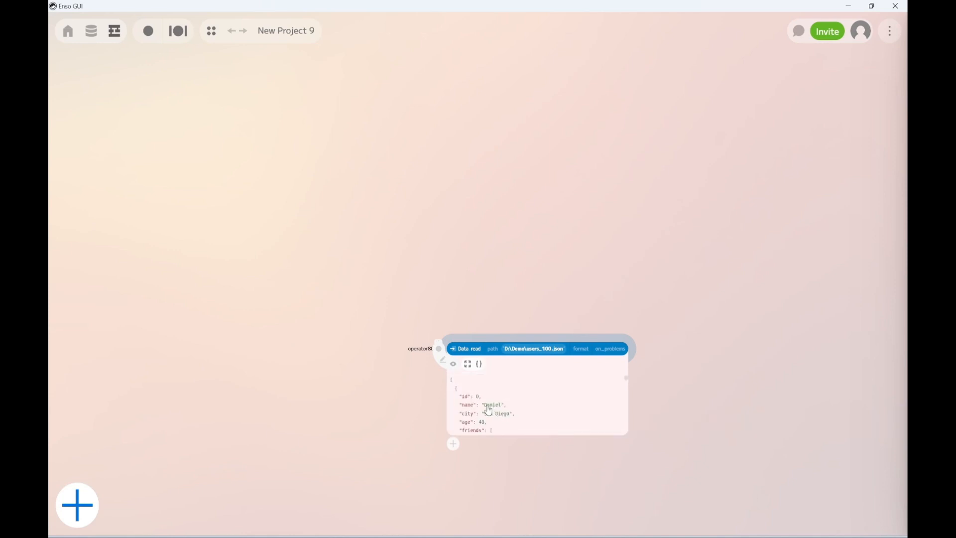
Extract the first user's friends entry from the JSON view into a new get component and visualize it as a table.
scroll(488, 410, "down", 3)
scroll(485, 410, "up", 3)
scroll(471, 406, "down", 3)
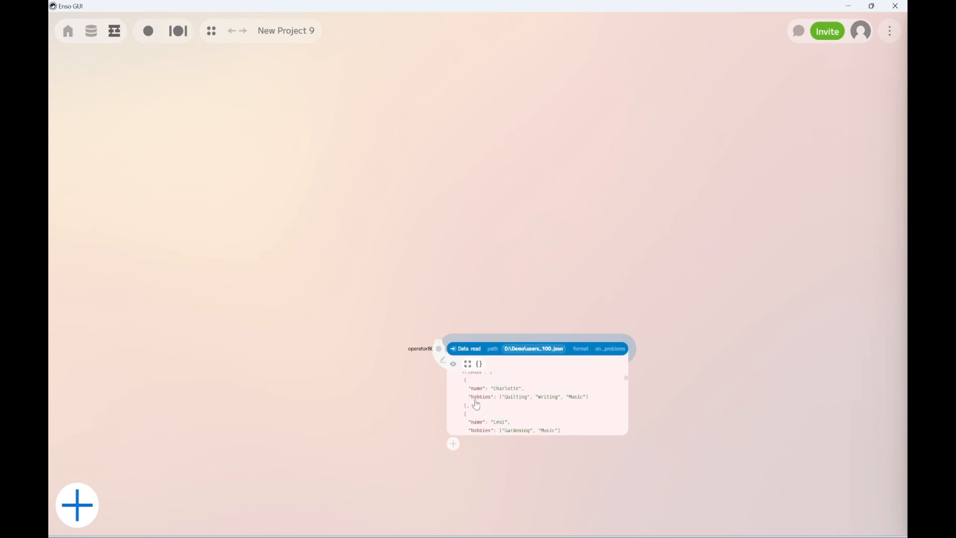
scroll(476, 406, "up", 2)
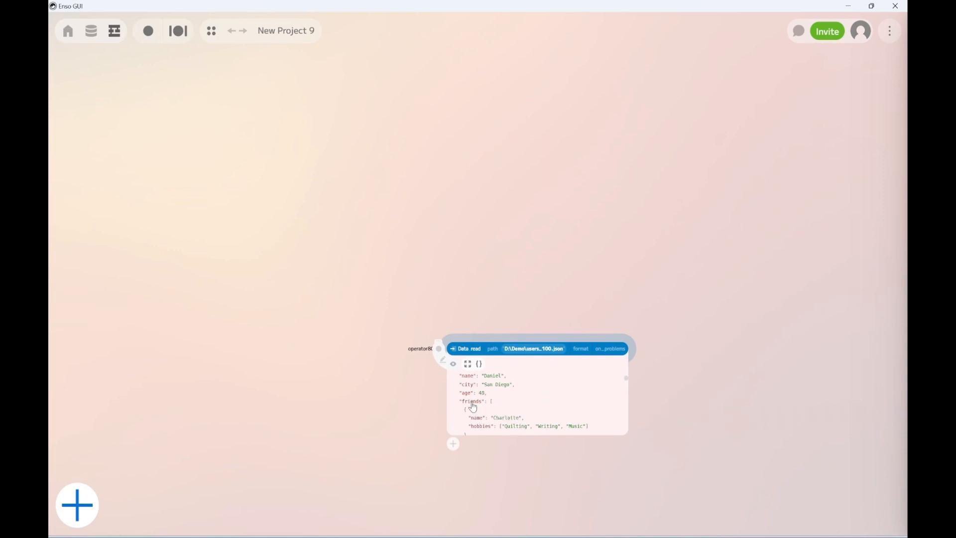
left_click(474, 408)
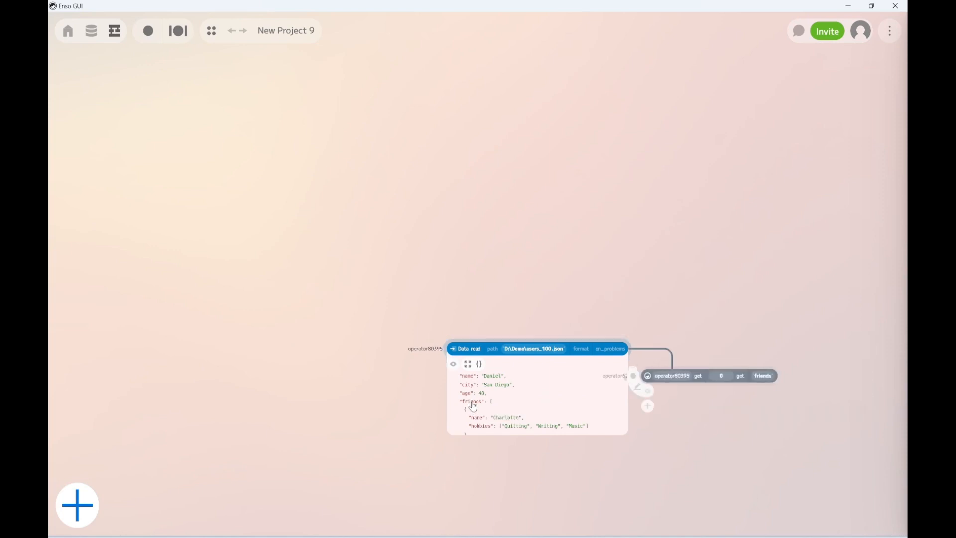
left_click(648, 395)
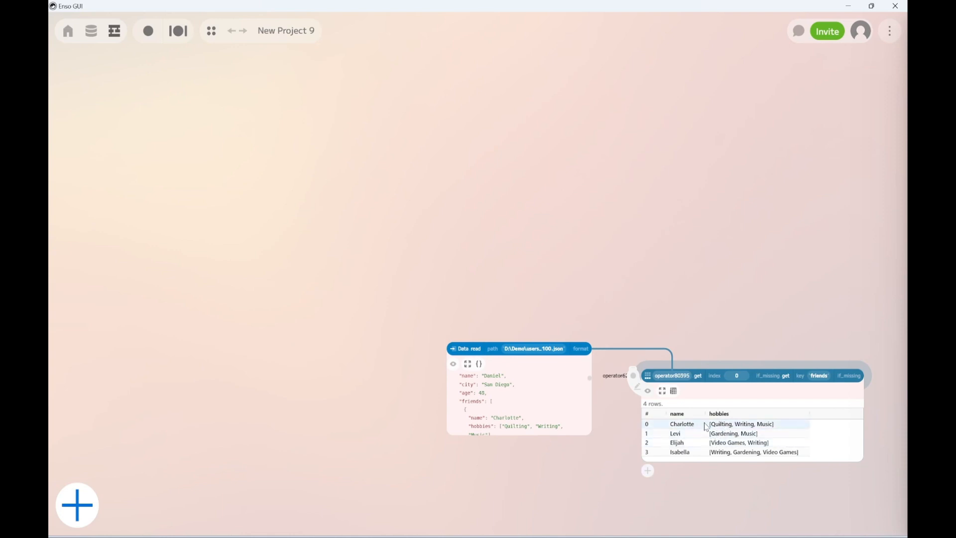
Switch the visualization of the friends get component from table to JSON.
left_click(685, 425)
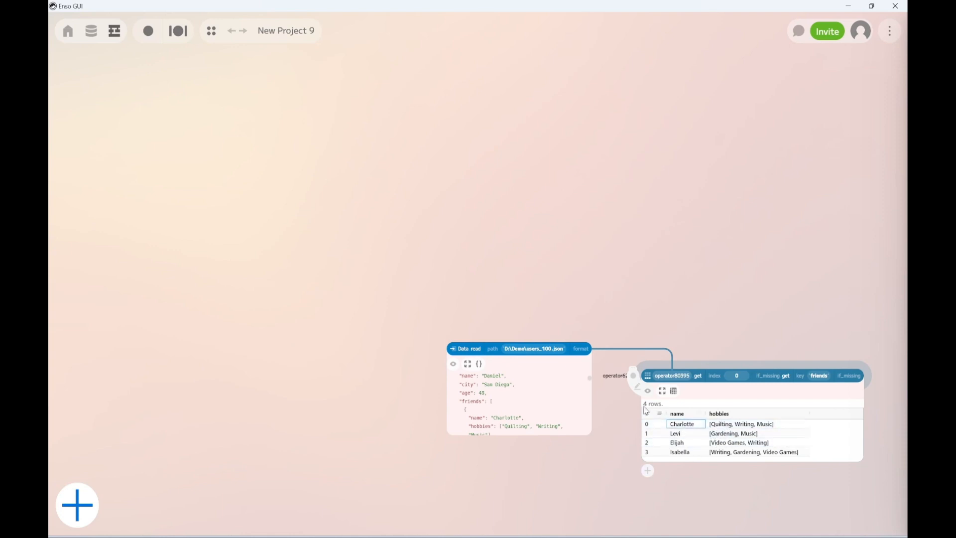
left_click(675, 392)
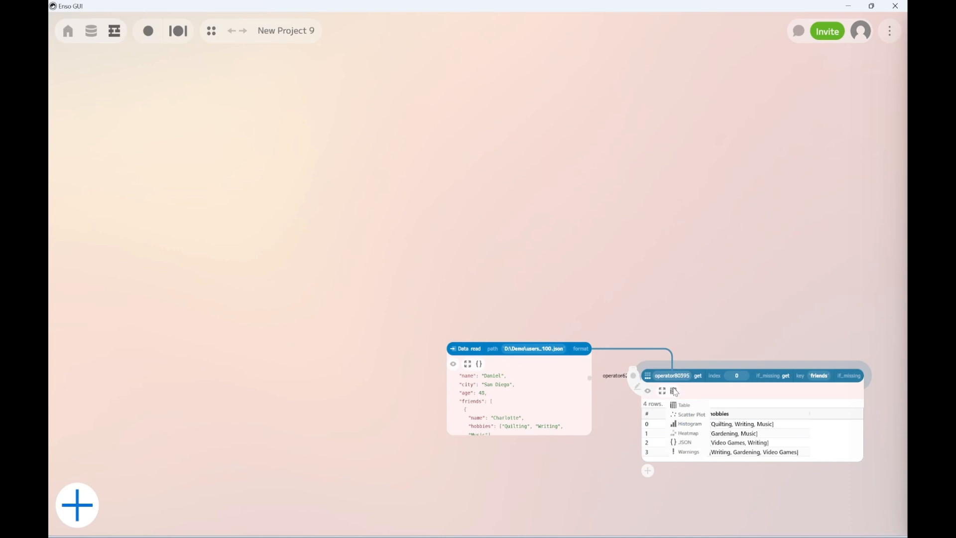
left_click(681, 442)
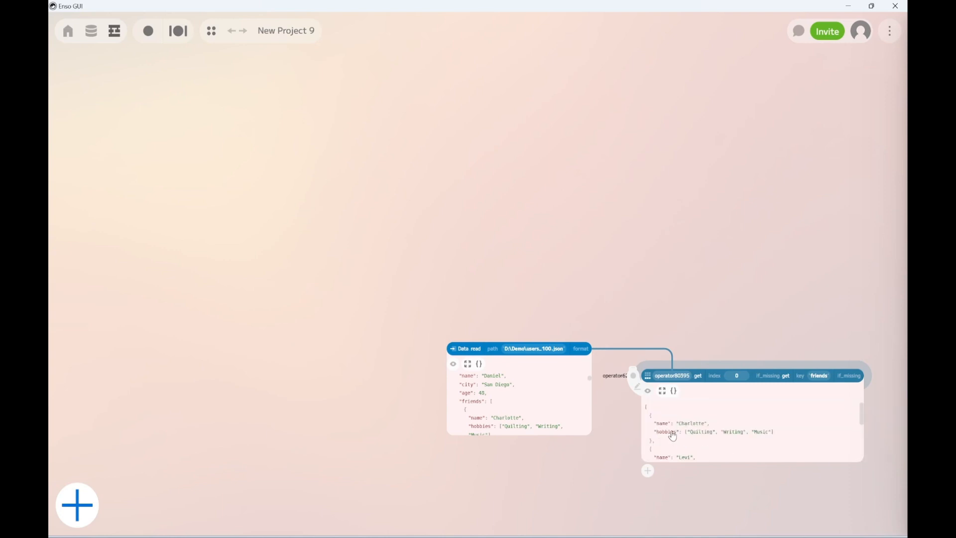
Extract the first friend's hobbies from the JSON view into a new get component, visualize it, and select all its values.
left_click(672, 434)
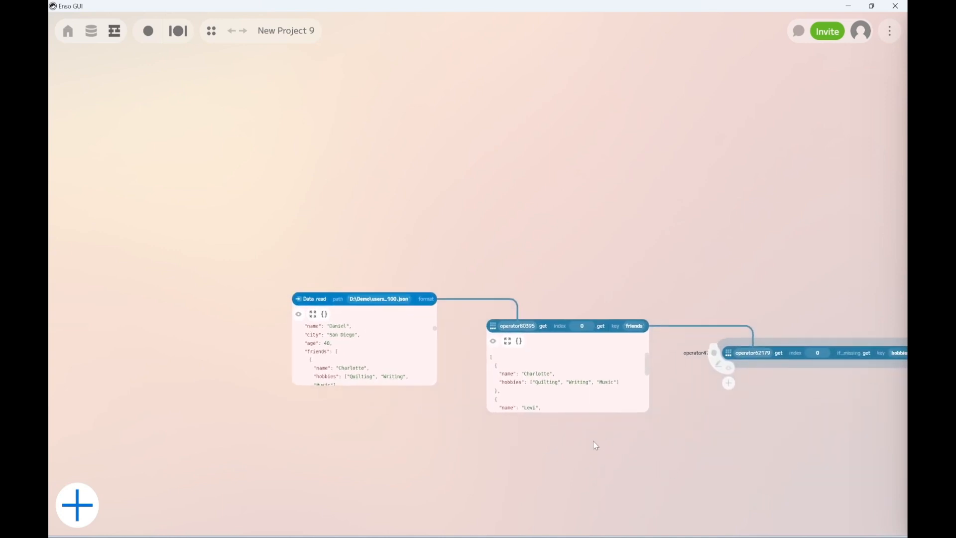
left_click(649, 348)
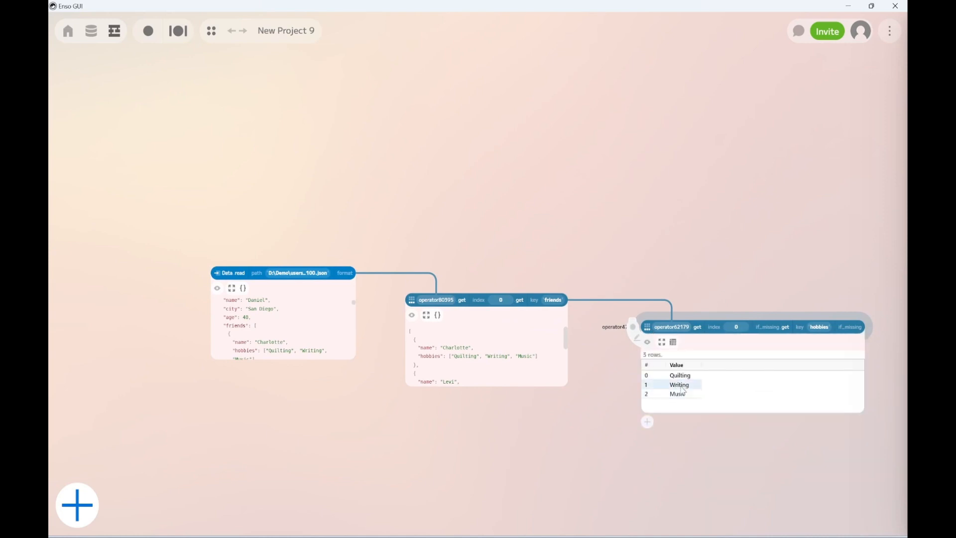
left_click_drag(681, 375, 680, 394)
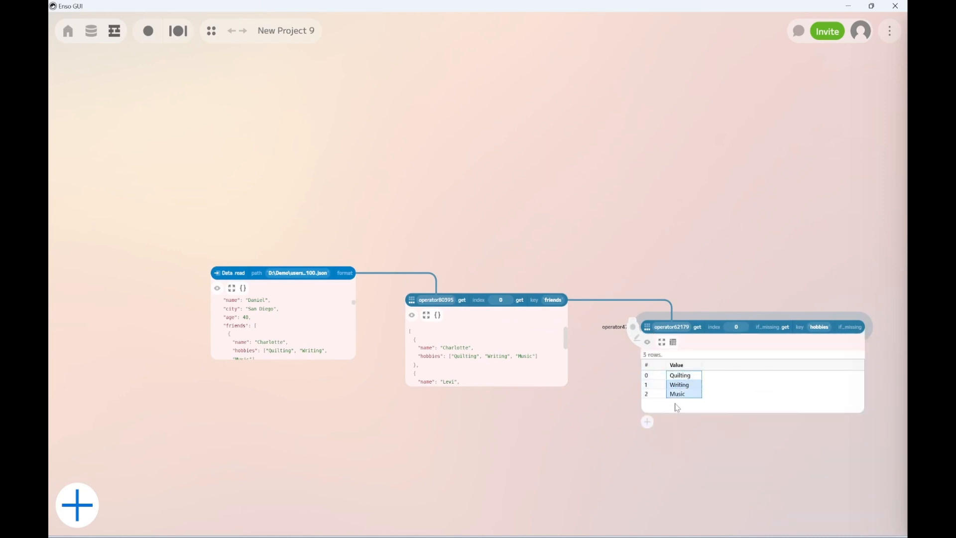